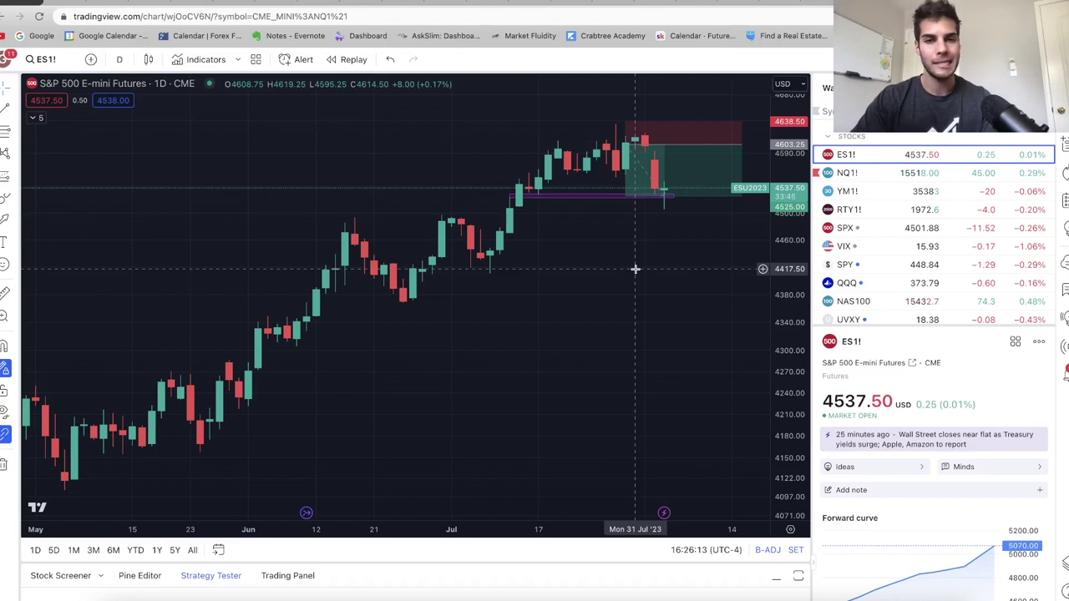
Step: Frame the latest ES1! daily candles and delete the old long-position drawing
{"action": "left_click_drag", "start_coordinate": [641, 282], "coordinate": [616, 321]}
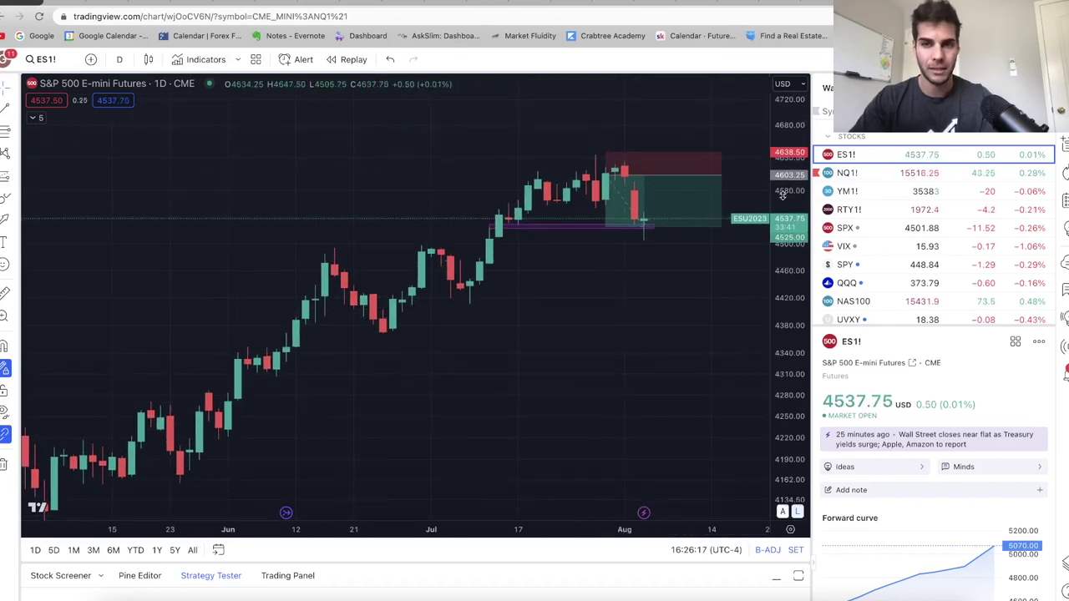
{"action": "left_click_drag", "start_coordinate": [782, 195], "coordinate": [782, 234]}
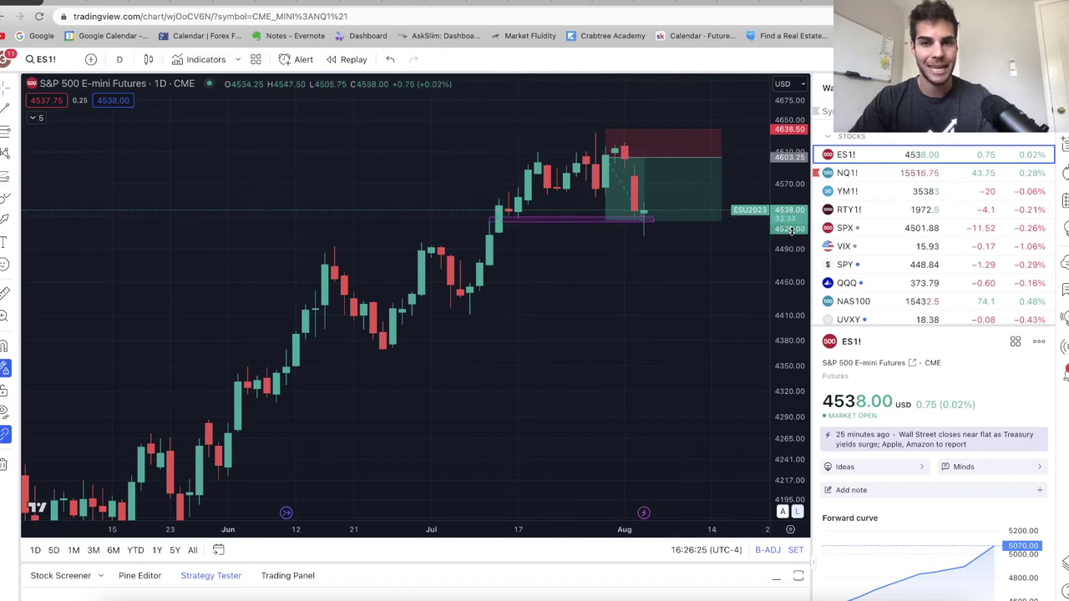
{"action": "double_click", "coordinate": [792, 229]}
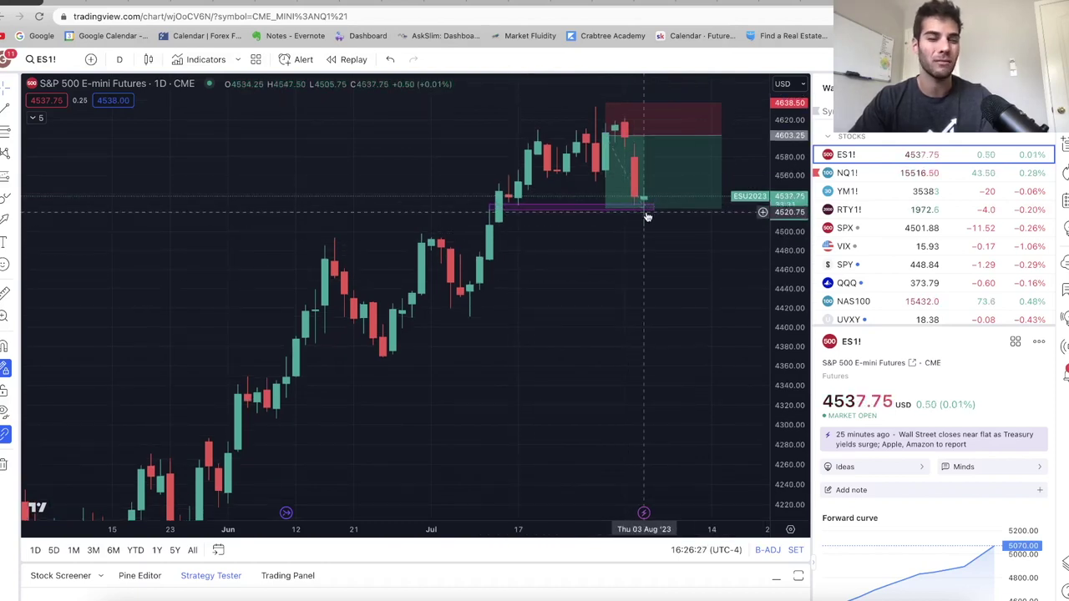
{"action": "left_click_drag", "start_coordinate": [621, 219], "coordinate": [616, 232]}
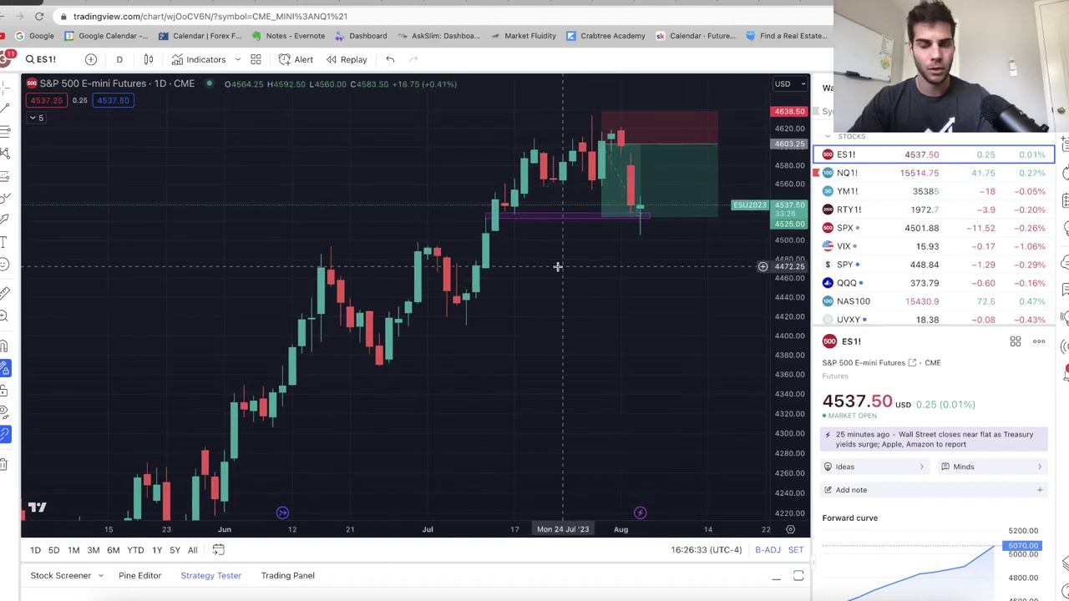
{"action": "left_click", "coordinate": [659, 191]}
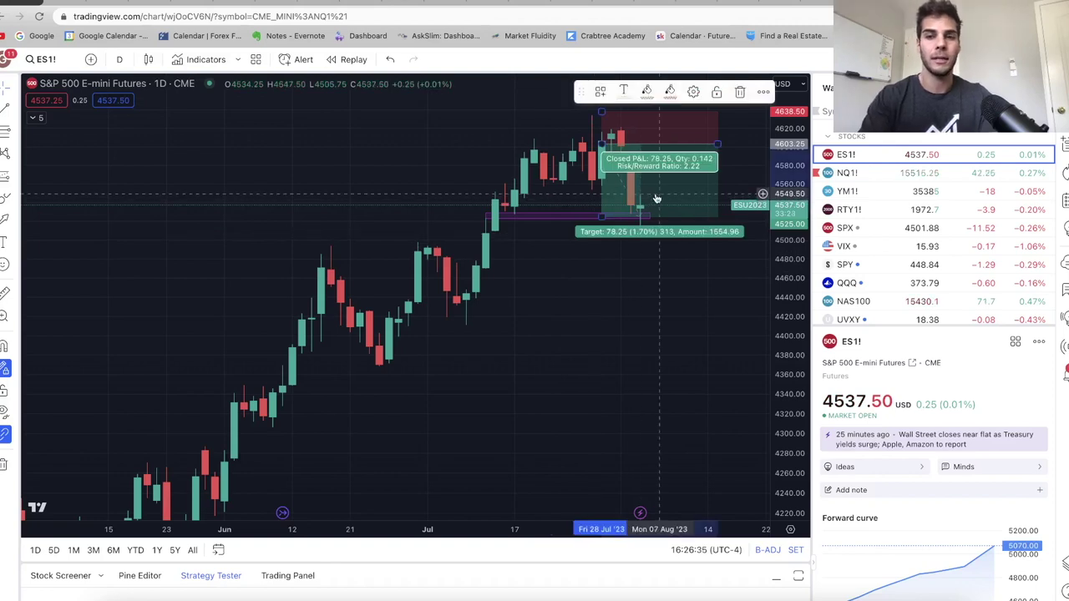
{"action": "key", "text": "Delete"}
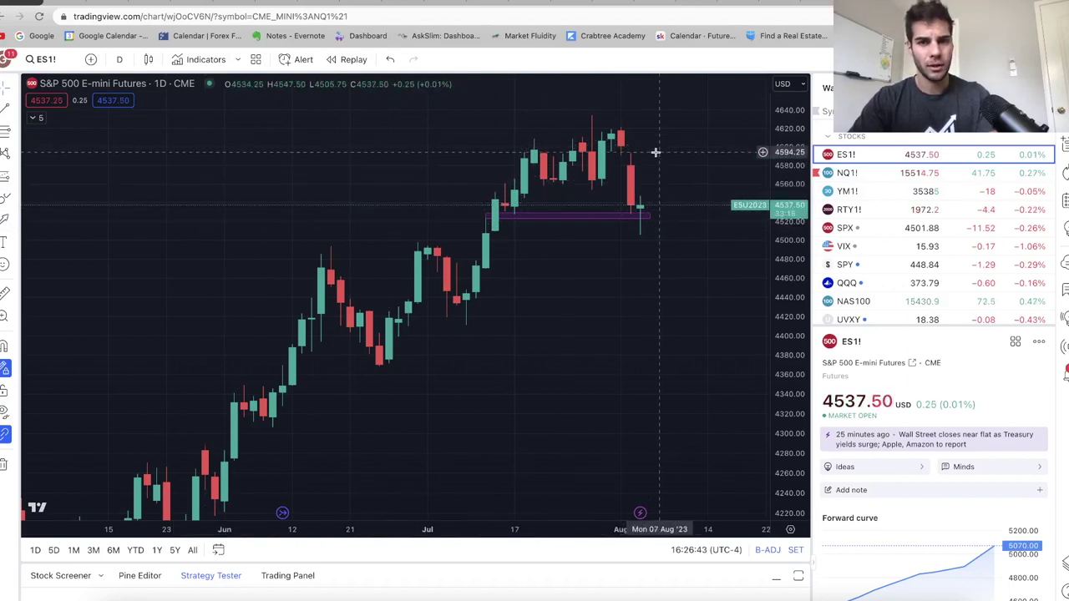
Step: Add a long position at the latest ES1! candle with stop near 4503.75 and target near 4596.25
{"action": "left_click", "coordinate": [15, 177]}
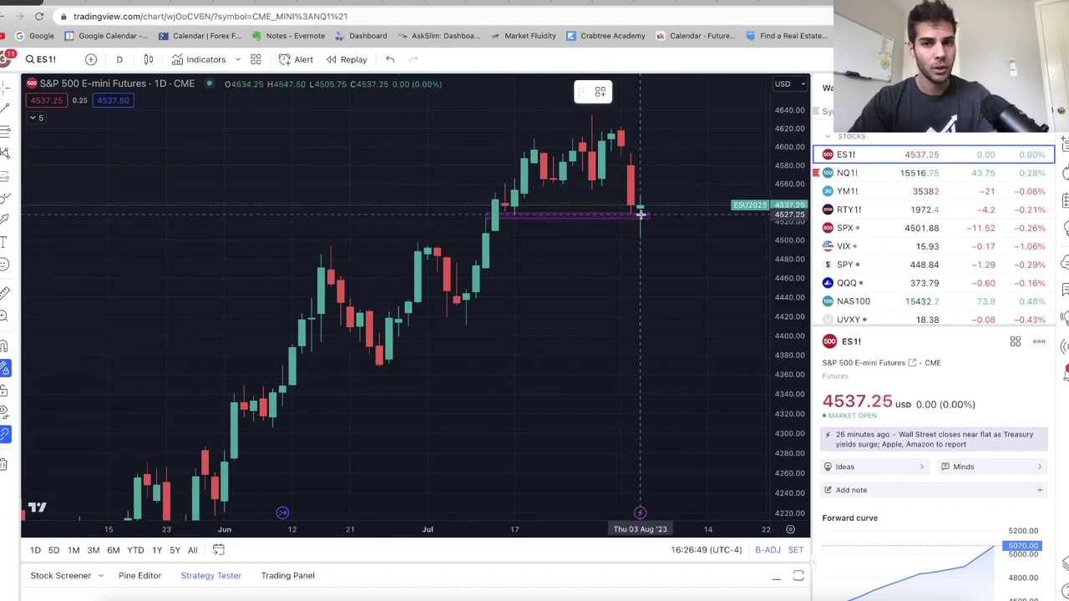
{"action": "left_click", "coordinate": [640, 214]}
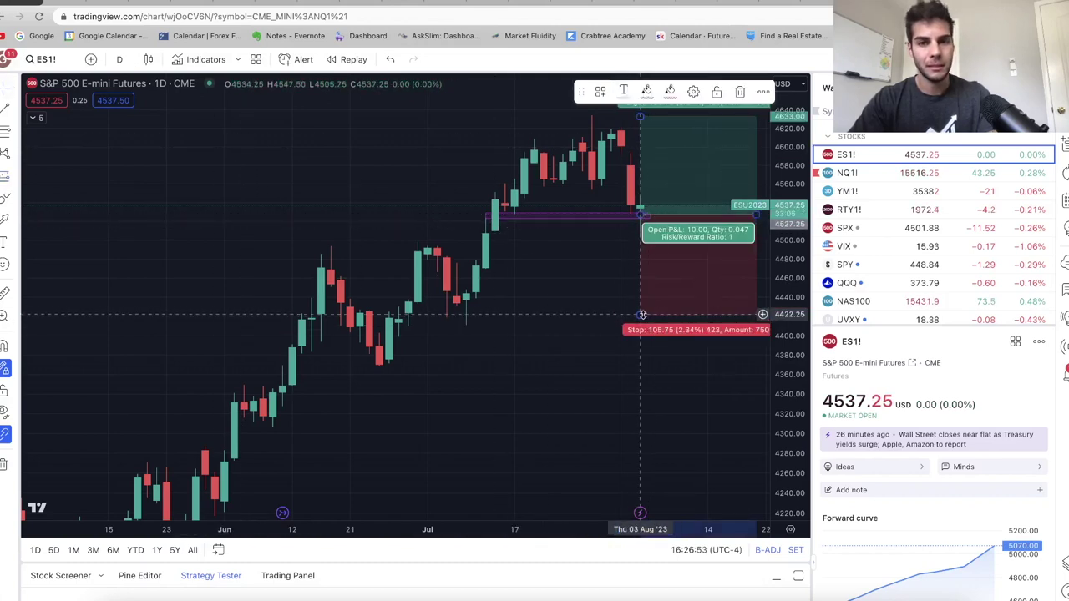
{"action": "left_click_drag", "start_coordinate": [640, 315], "coordinate": [640, 237]}
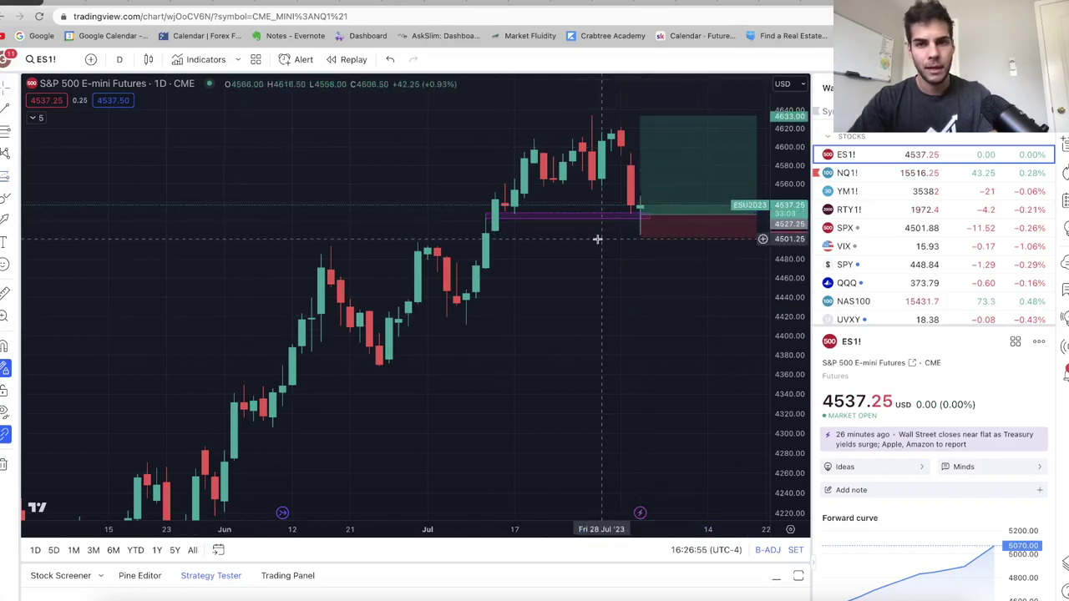
{"action": "left_click_drag", "start_coordinate": [640, 117], "coordinate": [642, 150]}
{"action": "left_click", "coordinate": [557, 291]}
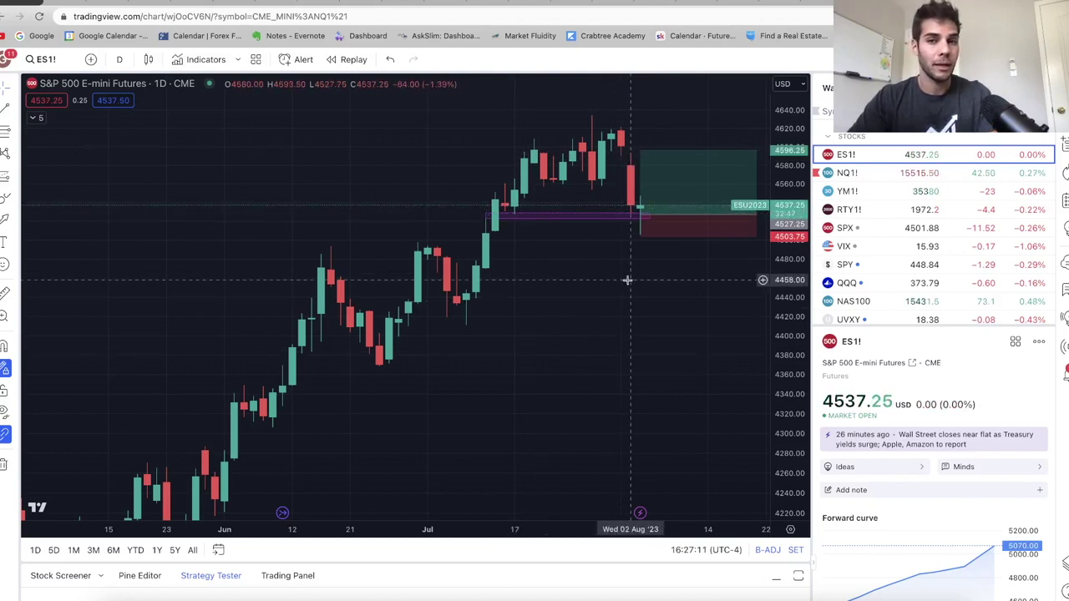
{"action": "left_click_drag", "start_coordinate": [619, 282], "coordinate": [606, 282]}
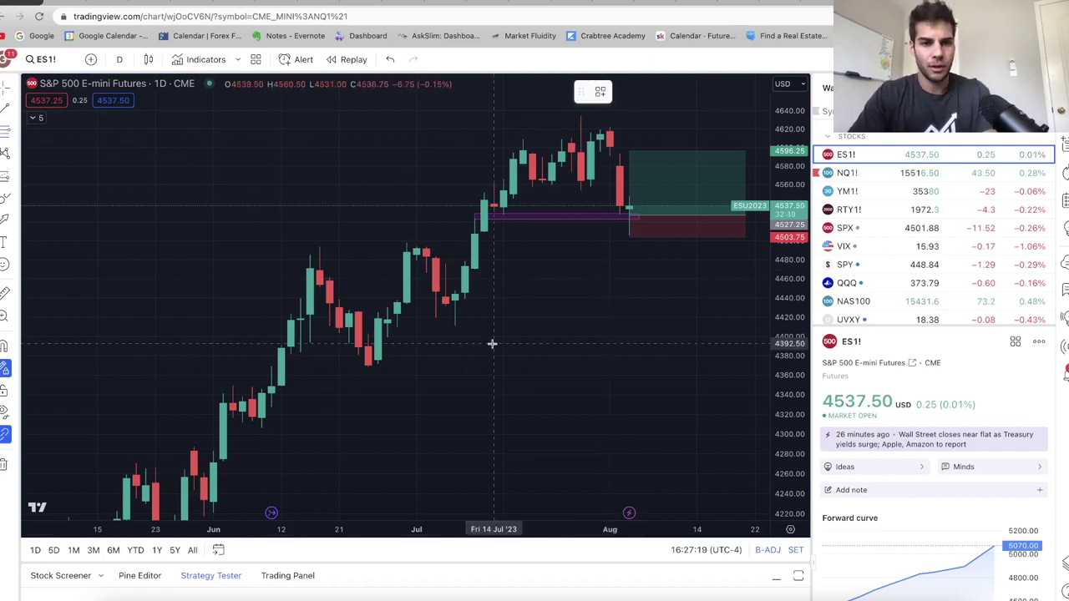
{"action": "left_click", "coordinate": [453, 325]}
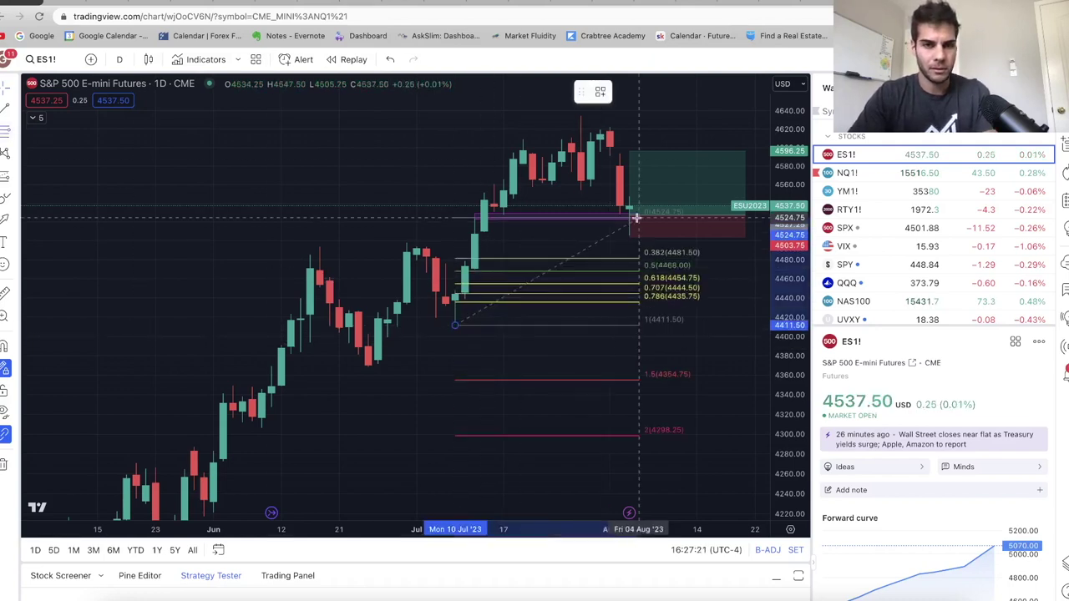
{"action": "left_click", "coordinate": [662, 114]}
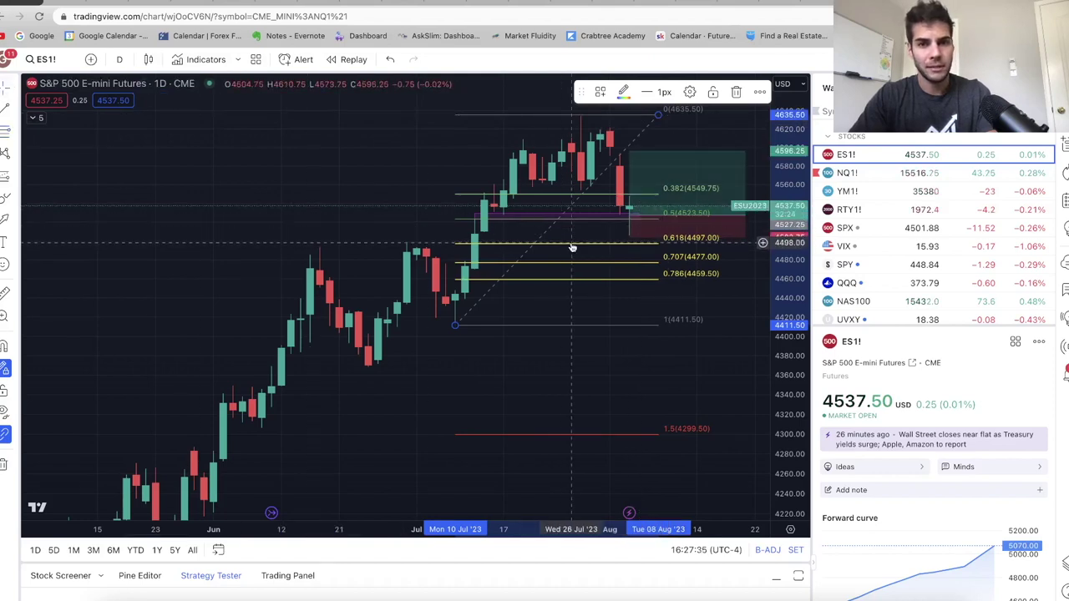
{"action": "key", "text": "Delete"}
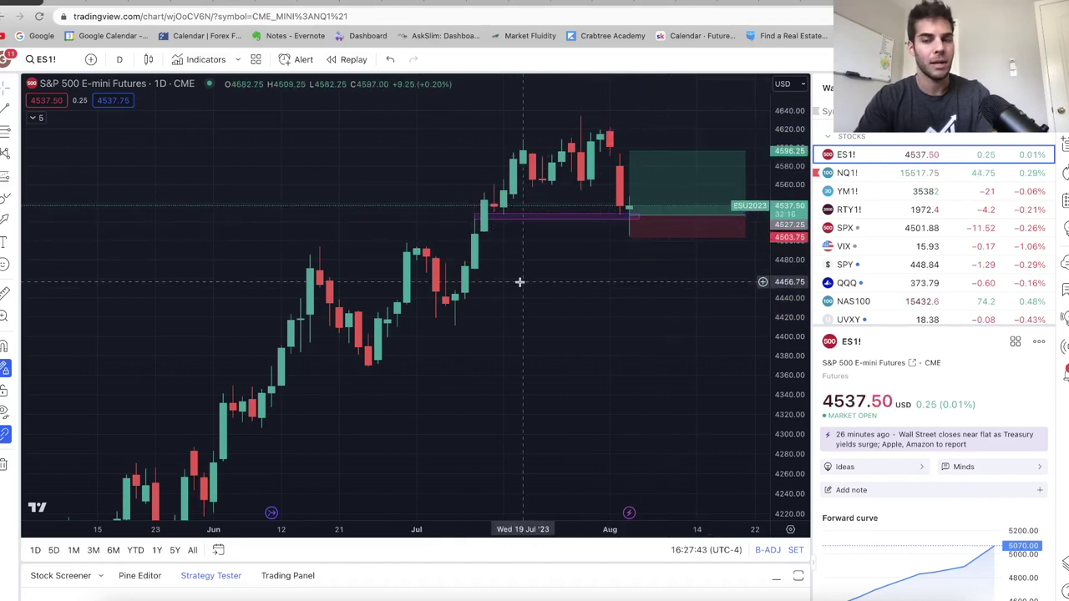
Step: Compare VIX with ES1!, measuring ES1!'s July rally with the ruler, then return to VIX
{"action": "left_click", "coordinate": [860, 246]}
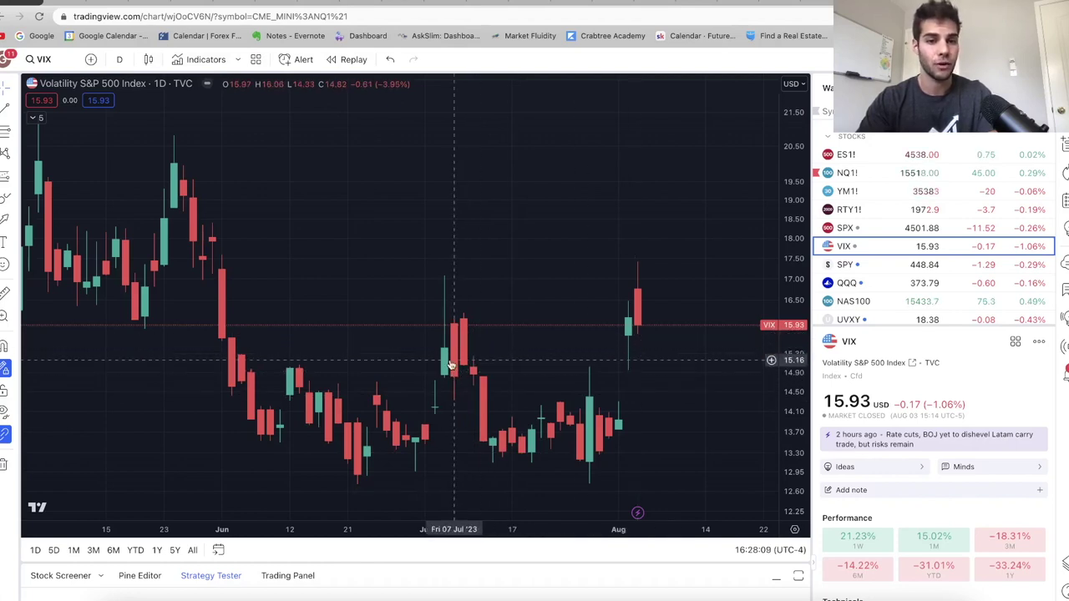
{"action": "left_click", "coordinate": [845, 154]}
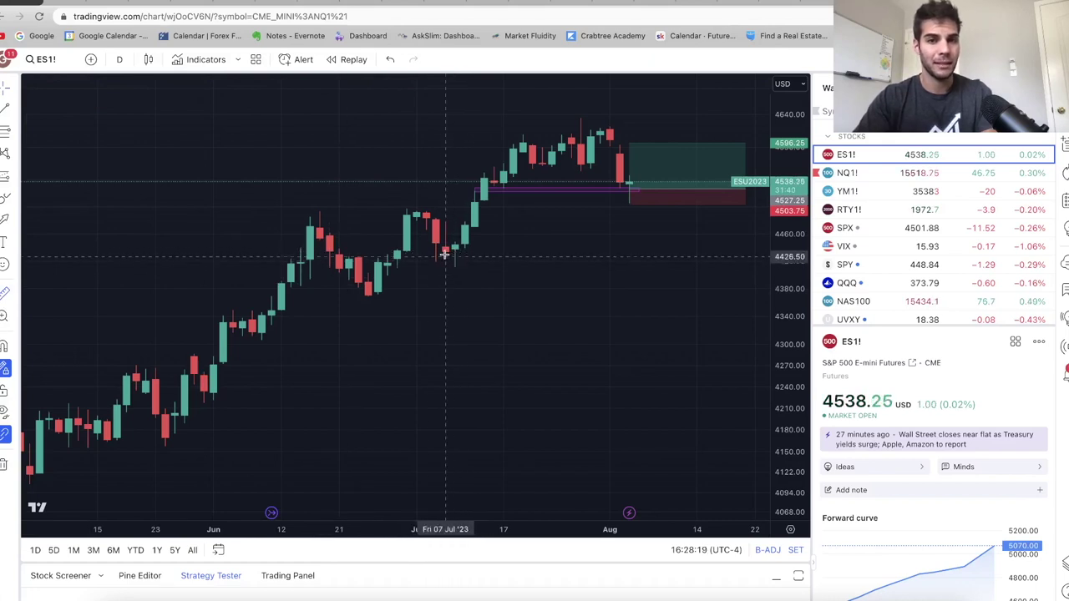
{"action": "left_click", "coordinate": [447, 252], "text": "shift"}
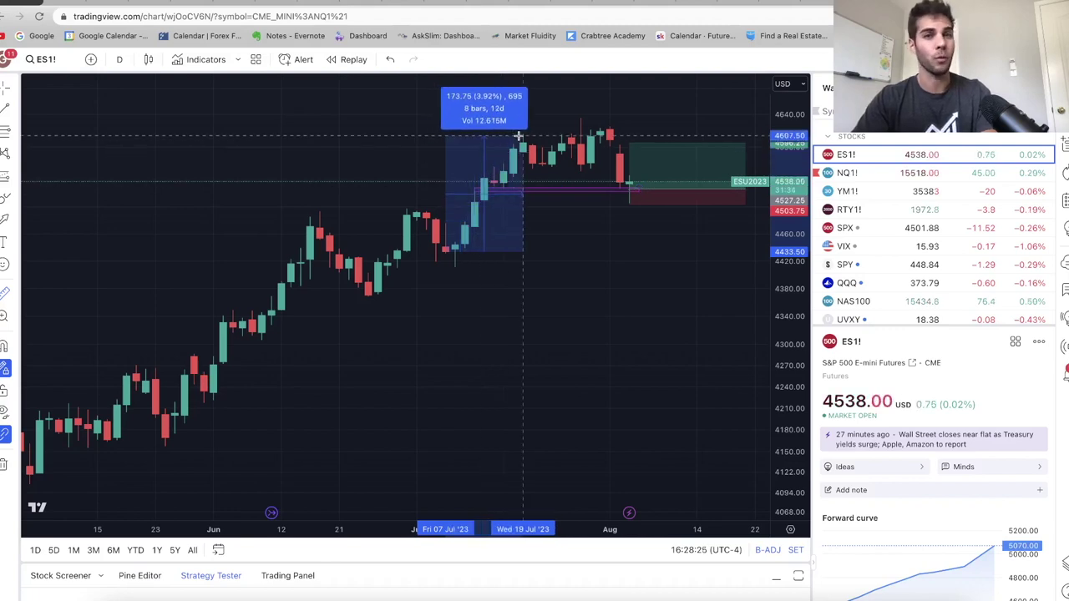
{"action": "key", "text": "Escape"}
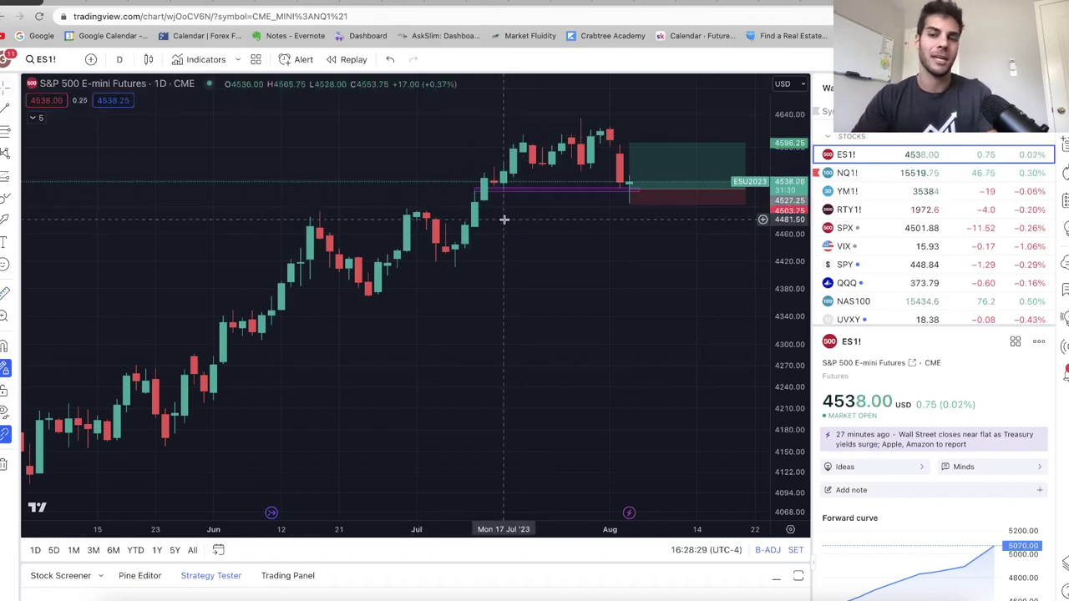
{"action": "left_click", "coordinate": [845, 246]}
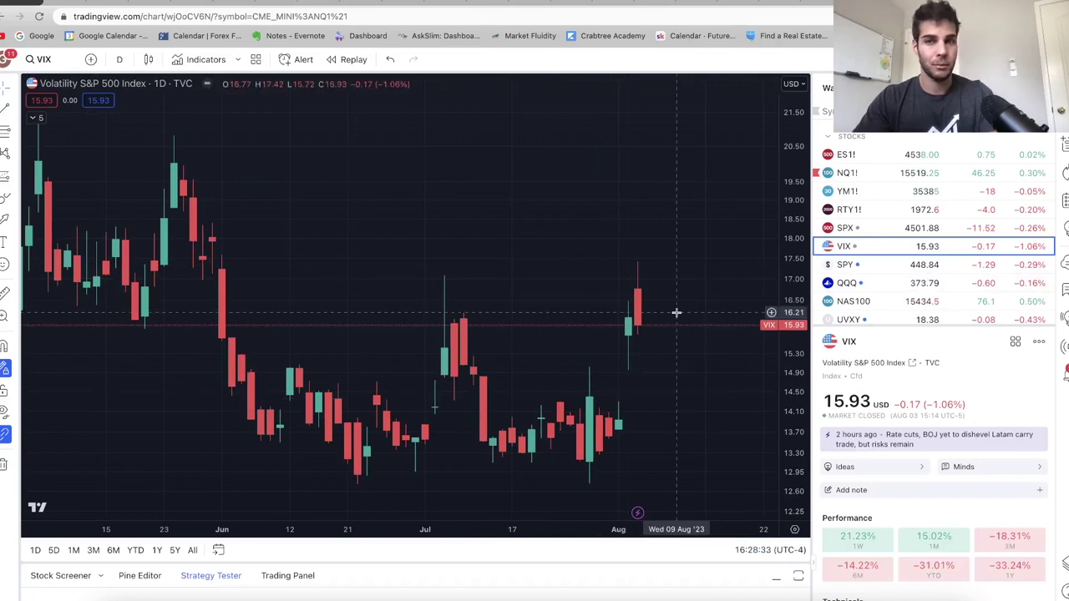
Step: Switch to NQ1! and zoom into recent candles, centering the purple zone and long position
{"action": "left_click", "coordinate": [877, 173]}
{"action": "scroll", "coordinate": [621, 262], "scroll_direction": "up", "scroll_amount": 3}
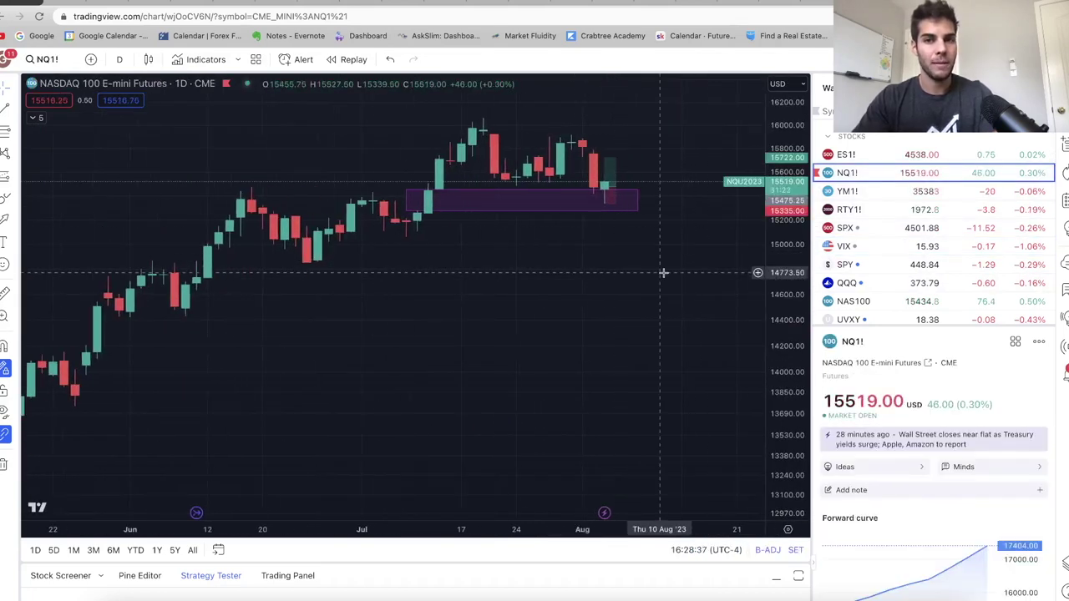
{"action": "scroll", "coordinate": [613, 320], "scroll_direction": "up", "scroll_amount": 3}
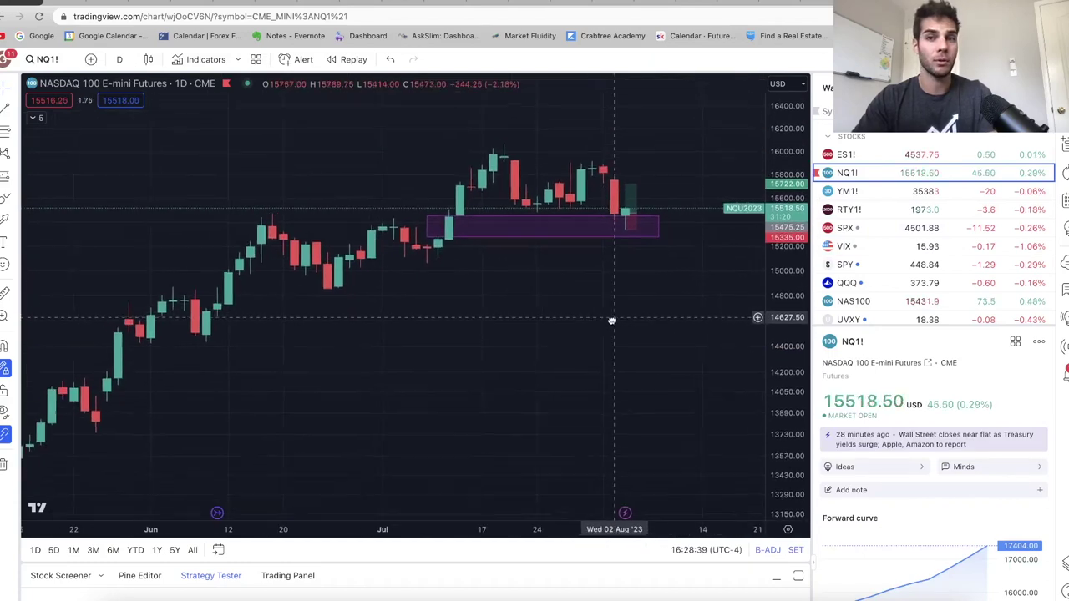
{"action": "scroll", "coordinate": [703, 251], "scroll_direction": "up", "scroll_amount": 5}
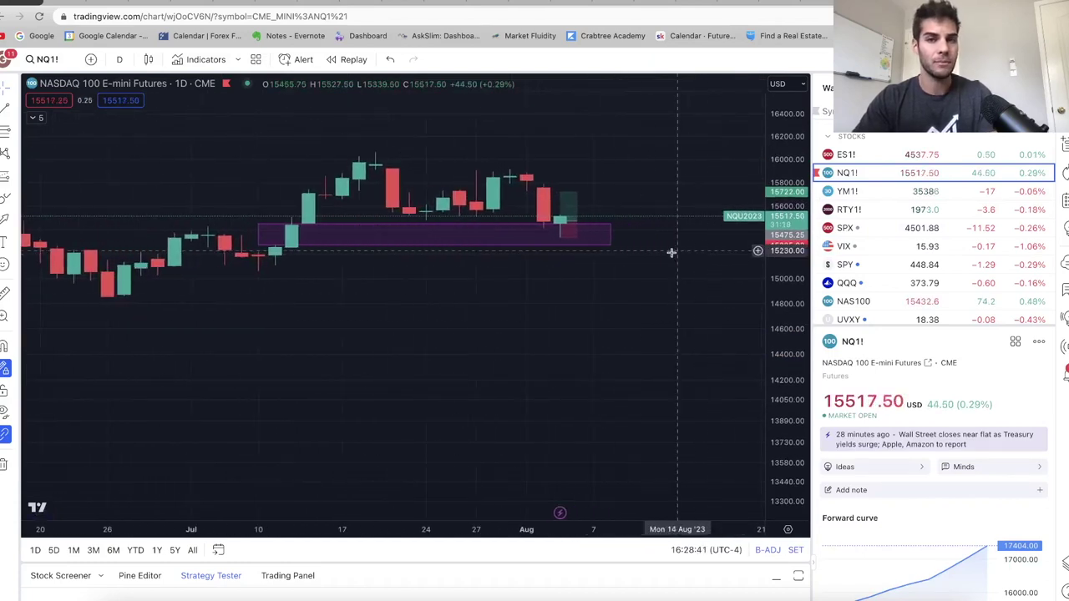
{"action": "left_click_drag", "start_coordinate": [624, 306], "coordinate": [673, 306]}
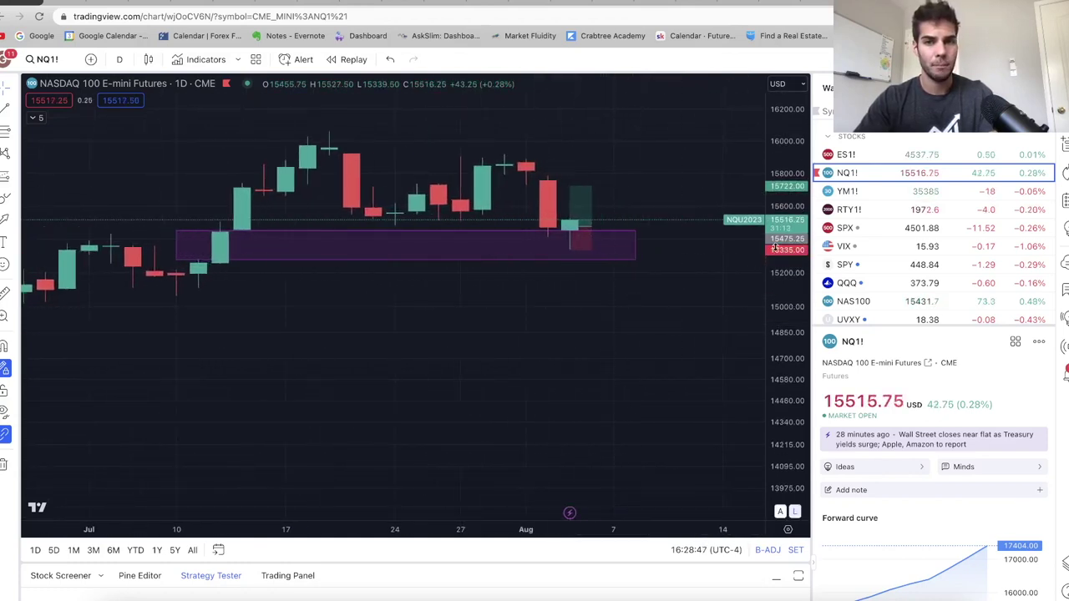
{"action": "scroll", "coordinate": [612, 315], "scroll_direction": "up", "scroll_amount": 3}
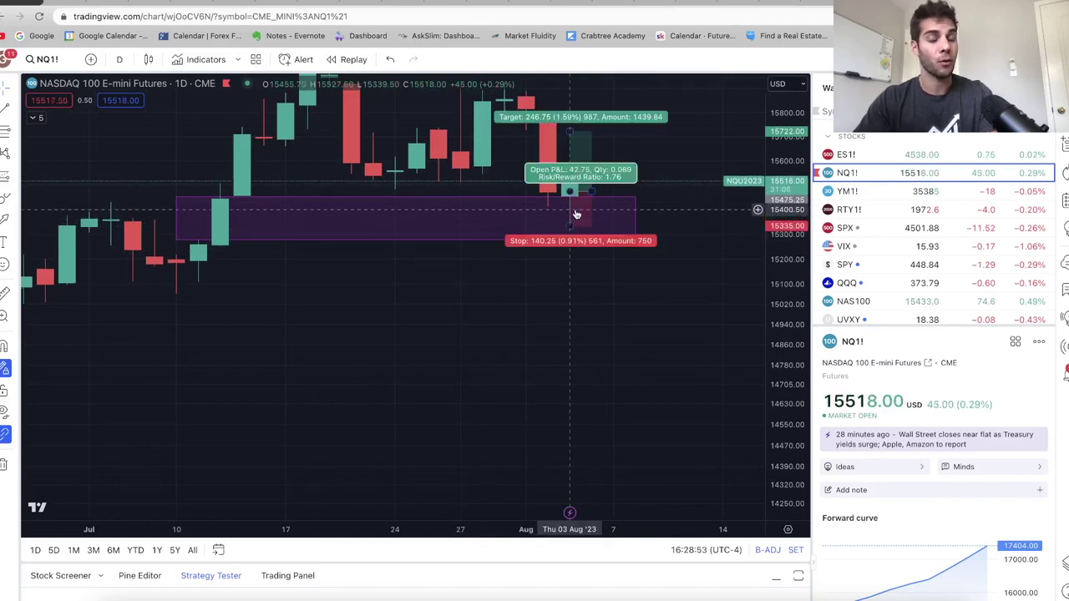
{"action": "left_click_drag", "start_coordinate": [556, 318], "coordinate": [610, 329]}
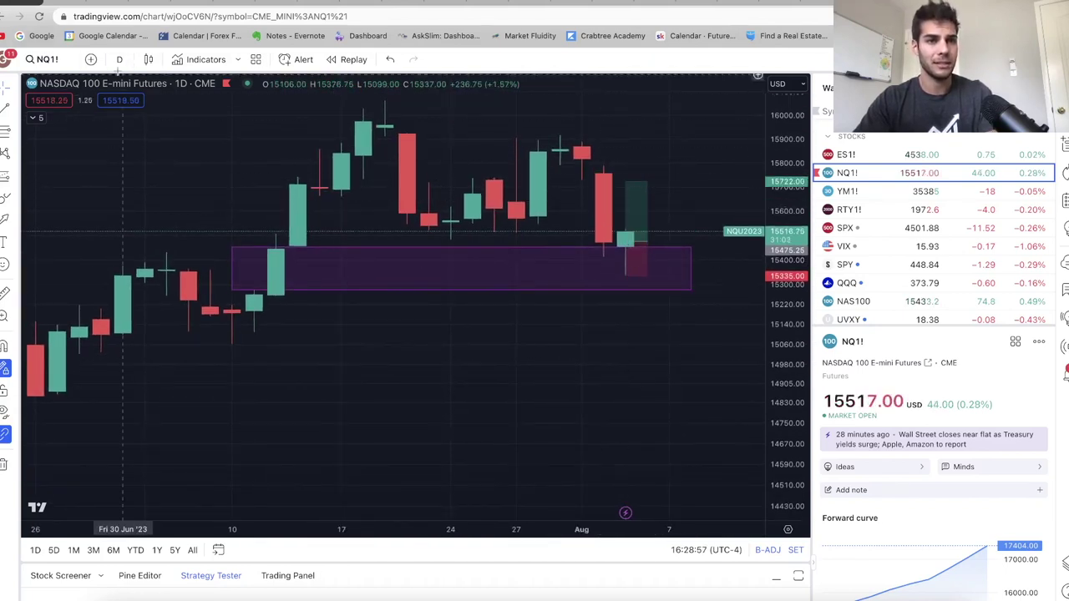
Step: Switch the NQ1! chart to 1-hour candles and frame the recent bars
{"action": "left_click", "coordinate": [121, 59]}
{"action": "left_click", "coordinate": [124, 259]}
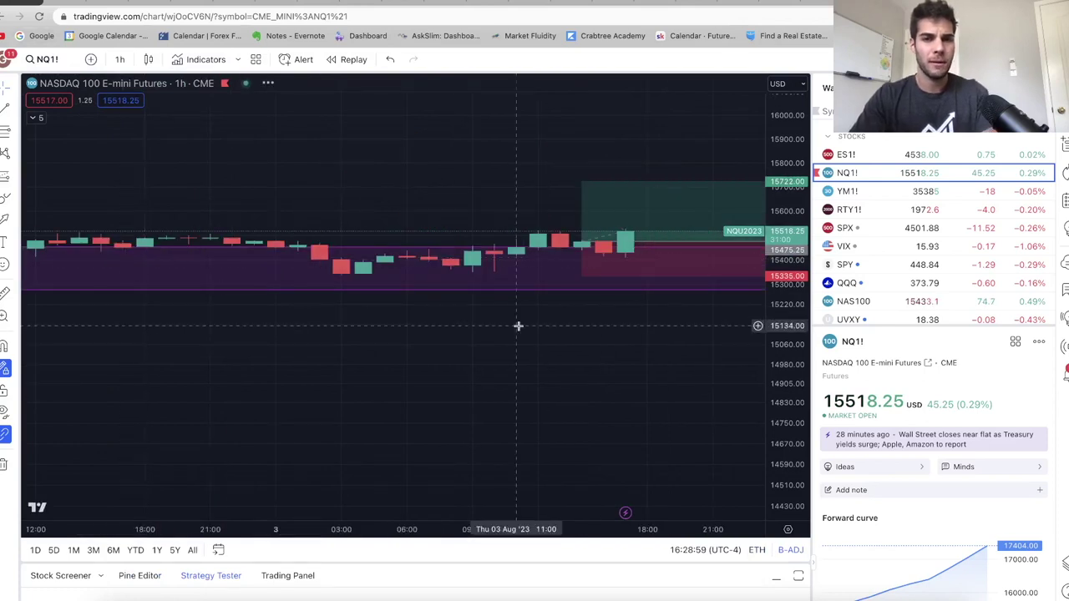
{"action": "scroll", "coordinate": [518, 324], "scroll_direction": "left", "scroll_amount": 5}
{"action": "scroll", "coordinate": [425, 375], "scroll_direction": "down", "scroll_amount": 5}
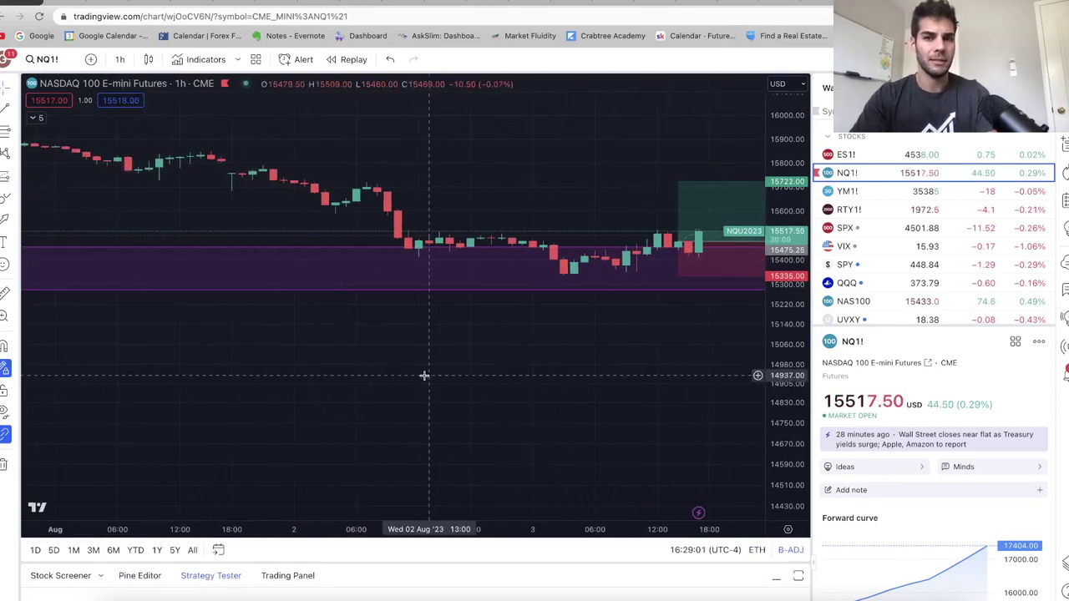
{"action": "left_click_drag", "start_coordinate": [425, 375], "coordinate": [215, 370]}
{"action": "left_click_drag", "start_coordinate": [429, 365], "coordinate": [602, 365]}
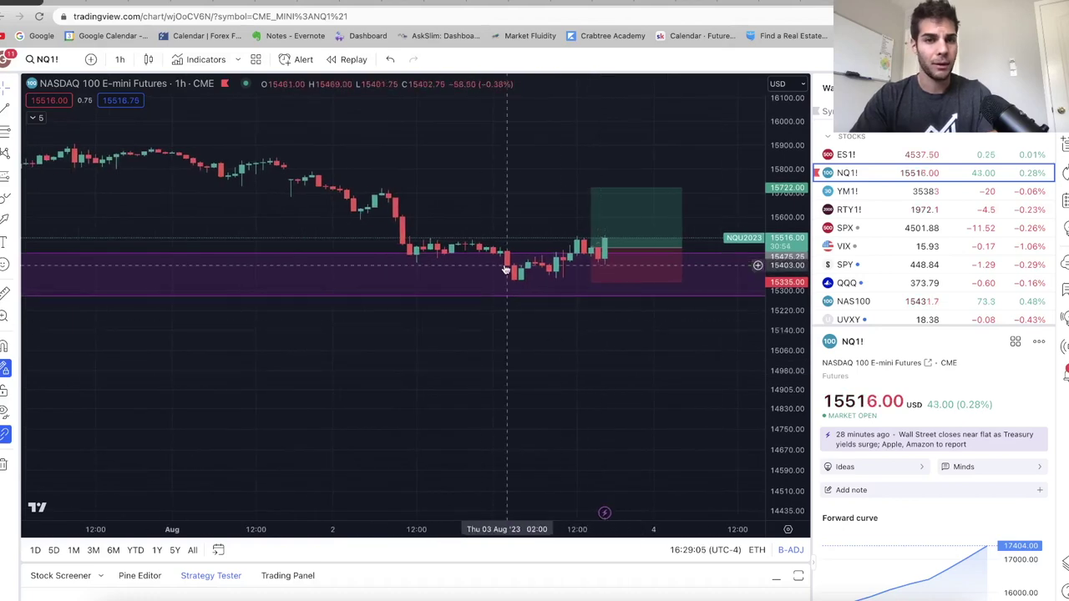
{"action": "scroll", "coordinate": [510, 324], "scroll_direction": "right", "scroll_amount": 3}
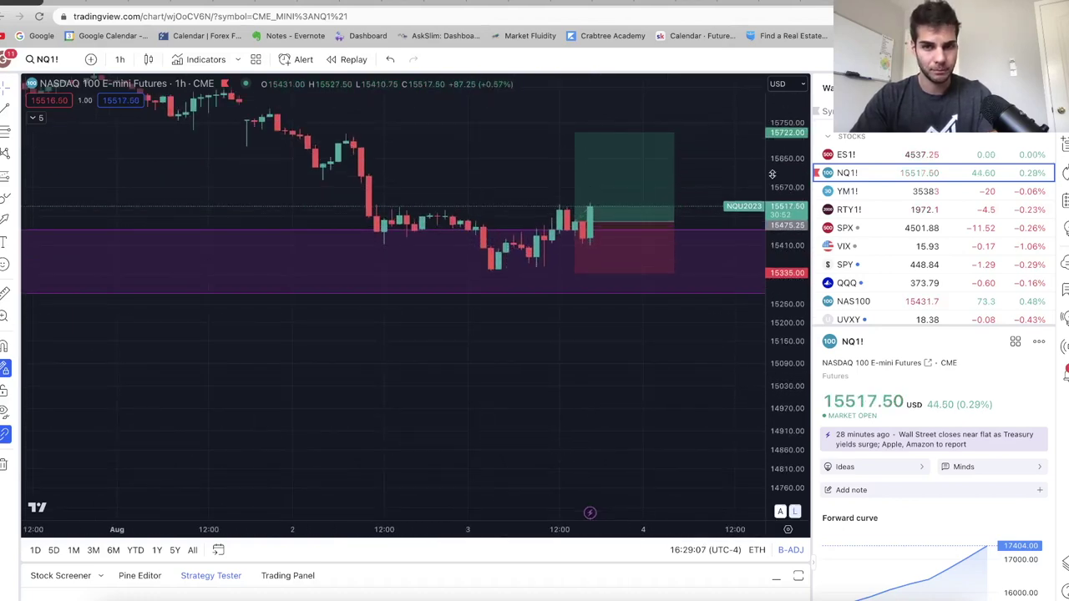
Step: Enlarge the hourly candles, inspect the long position's labels, then move to ES1!
{"action": "left_click_drag", "start_coordinate": [477, 329], "coordinate": [479, 396]}
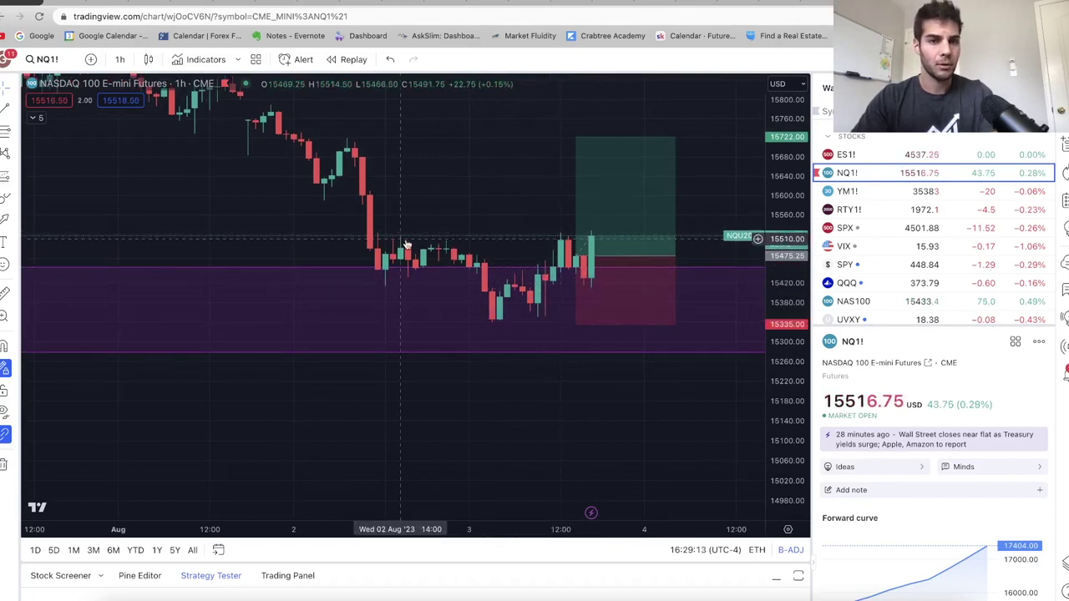
{"action": "left_click", "coordinate": [585, 230]}
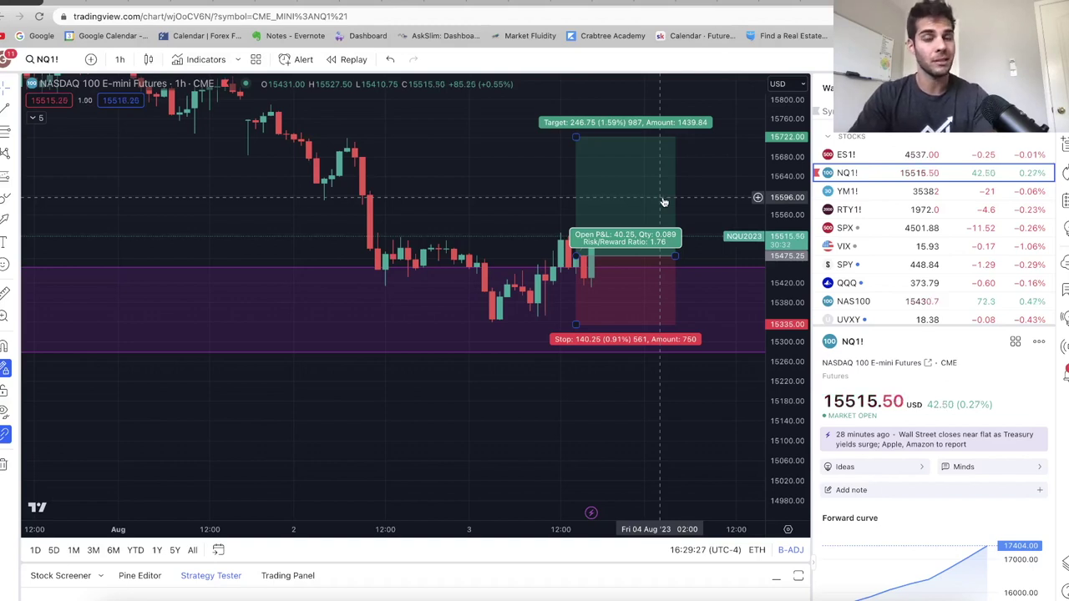
{"action": "key", "text": "Up"}
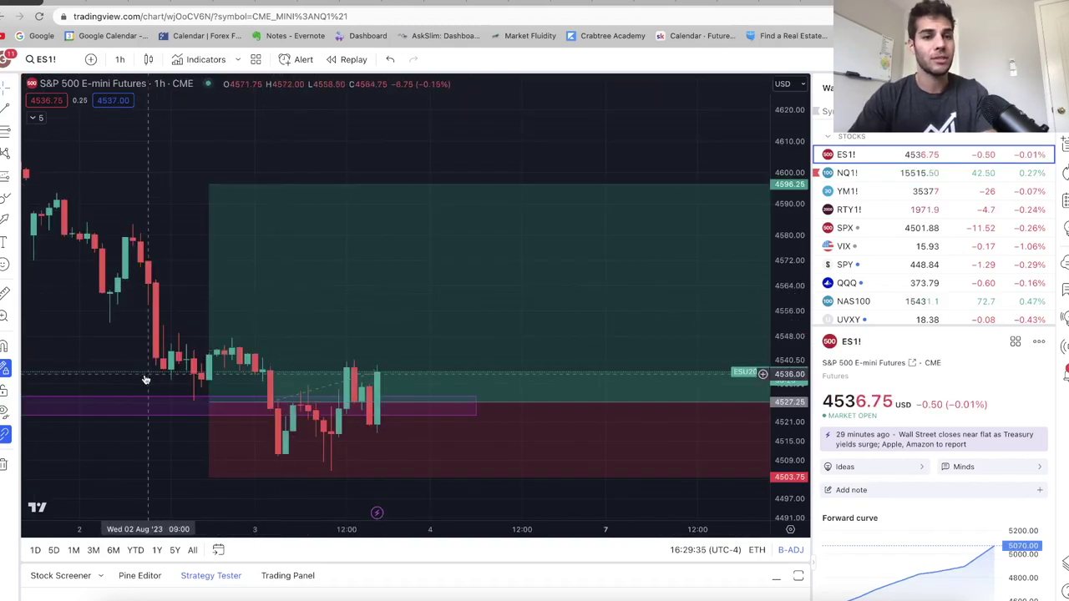
Step: Check ES1! on 4-hour candles, then on daily candles
{"action": "scroll", "coordinate": [345, 374], "scroll_direction": "down", "scroll_amount": 5}
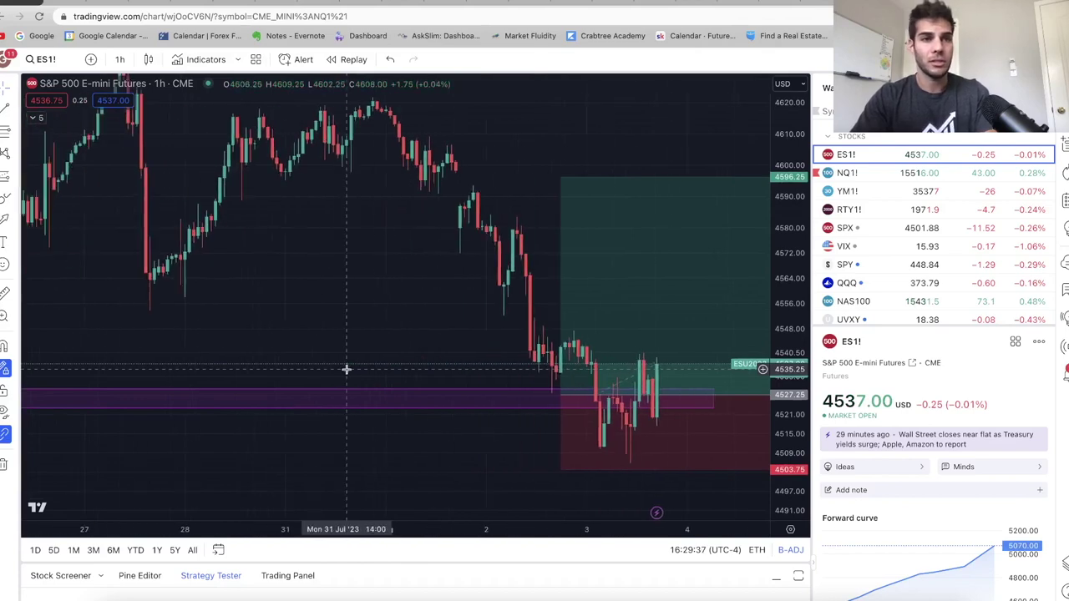
{"action": "left_click", "coordinate": [122, 60]}
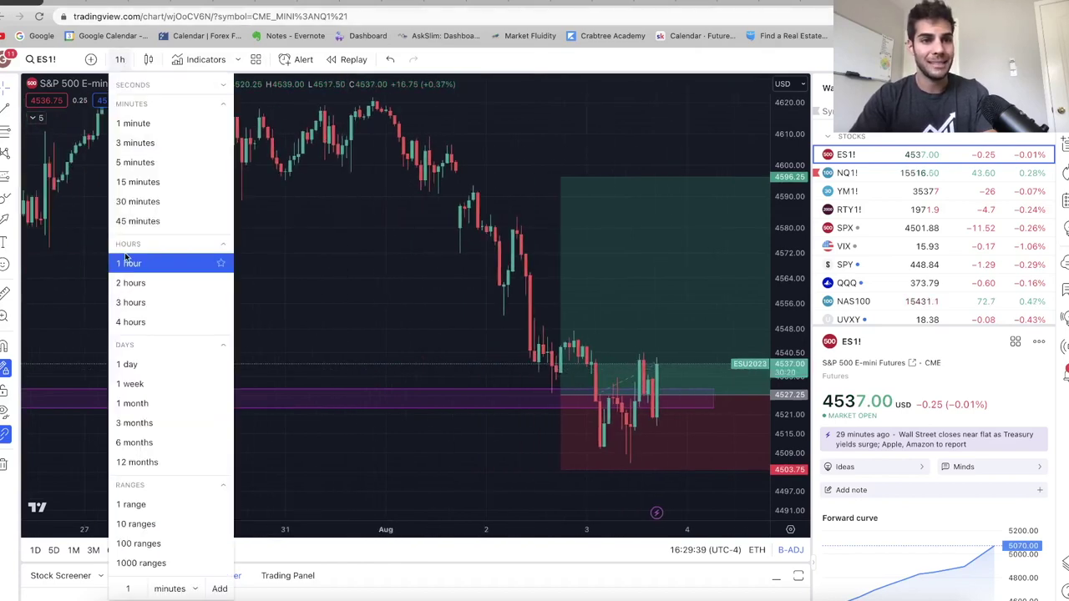
{"action": "left_click", "coordinate": [131, 322]}
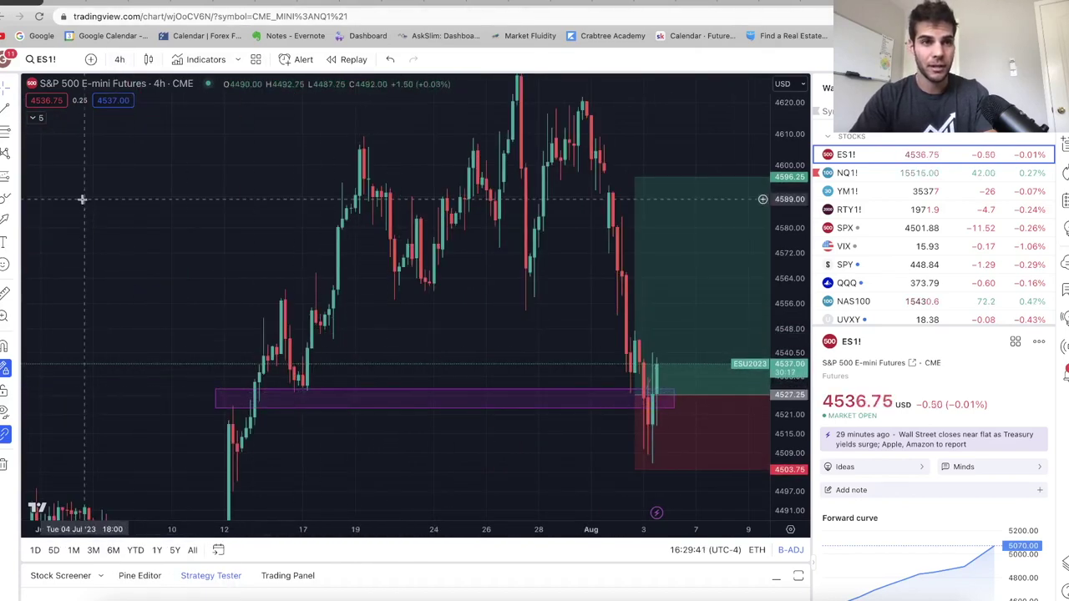
{"action": "left_click", "coordinate": [120, 59]}
{"action": "left_click", "coordinate": [127, 363]}
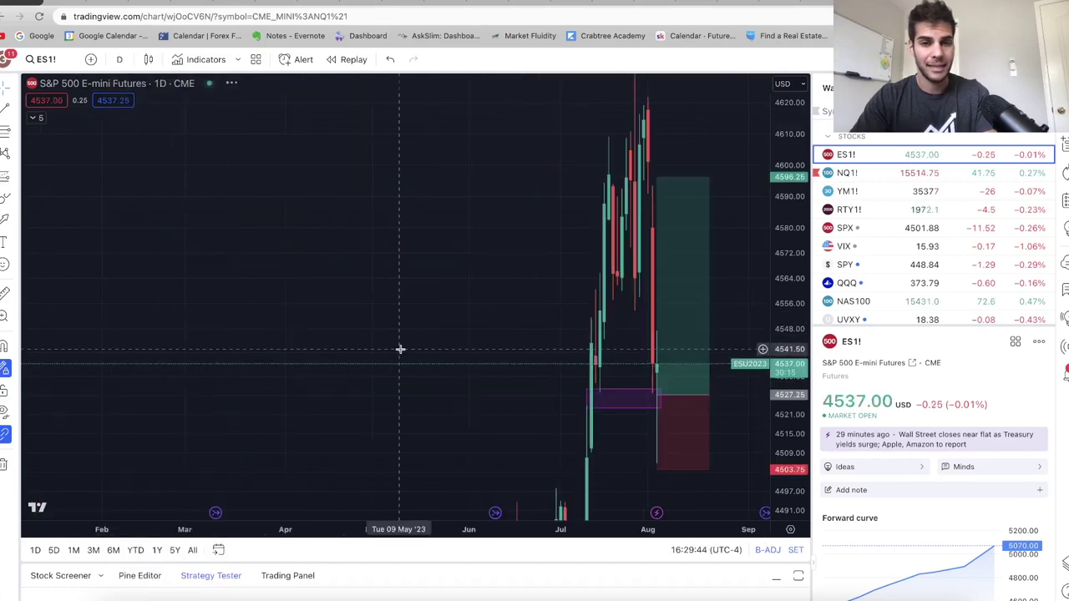
{"action": "scroll", "coordinate": [455, 334], "scroll_direction": "right", "scroll_amount": 5}
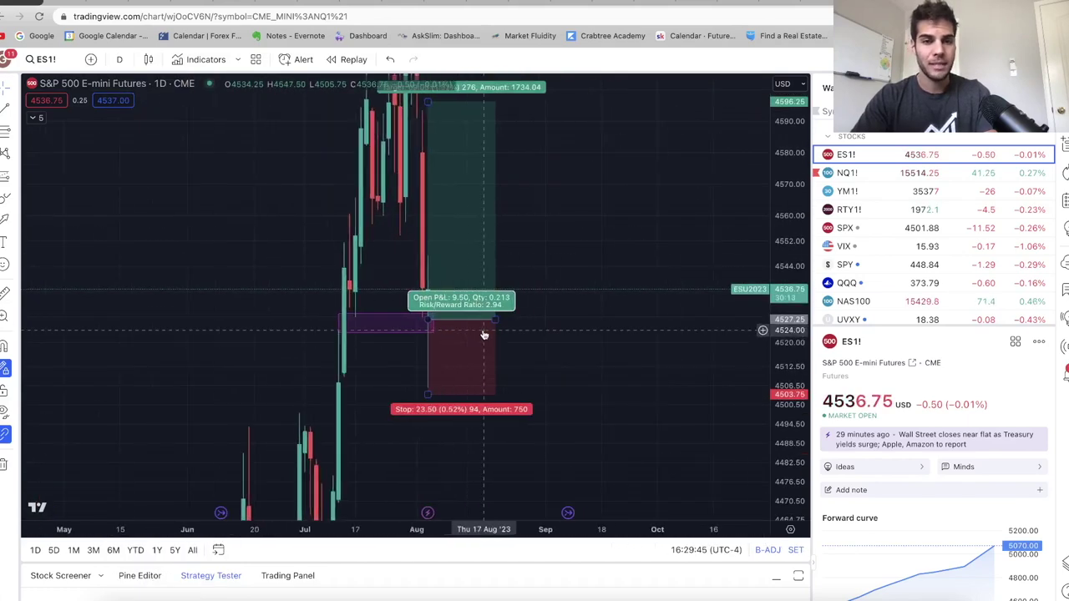
{"action": "scroll", "coordinate": [355, 393], "scroll_direction": "right", "scroll_amount": 1}
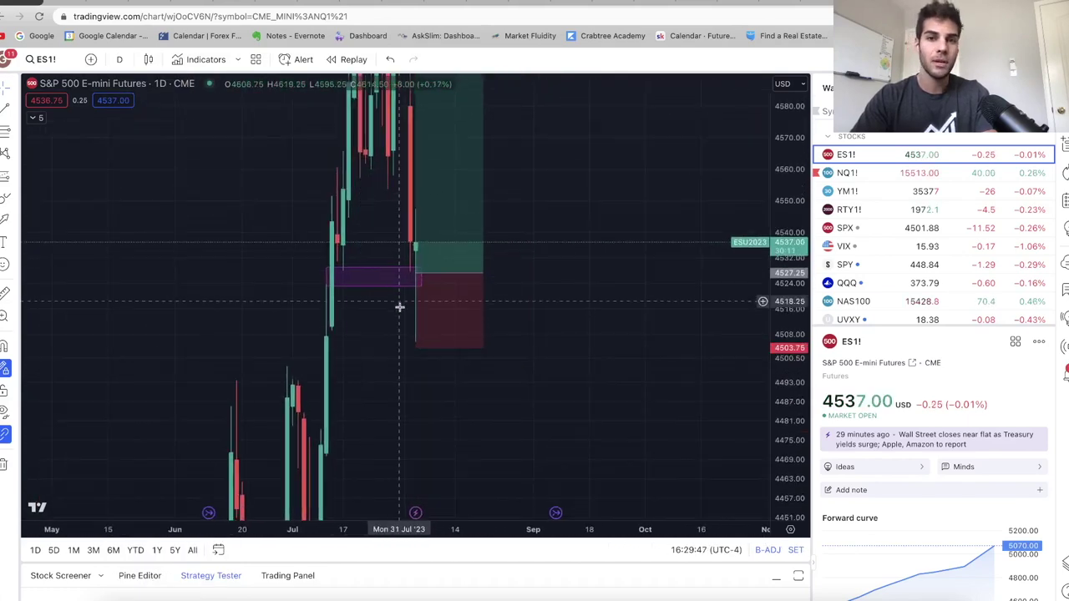
Step: Show NQ1! daily with its price scale stretched around the 15335–15475 purple zone
{"action": "left_click", "coordinate": [894, 173]}
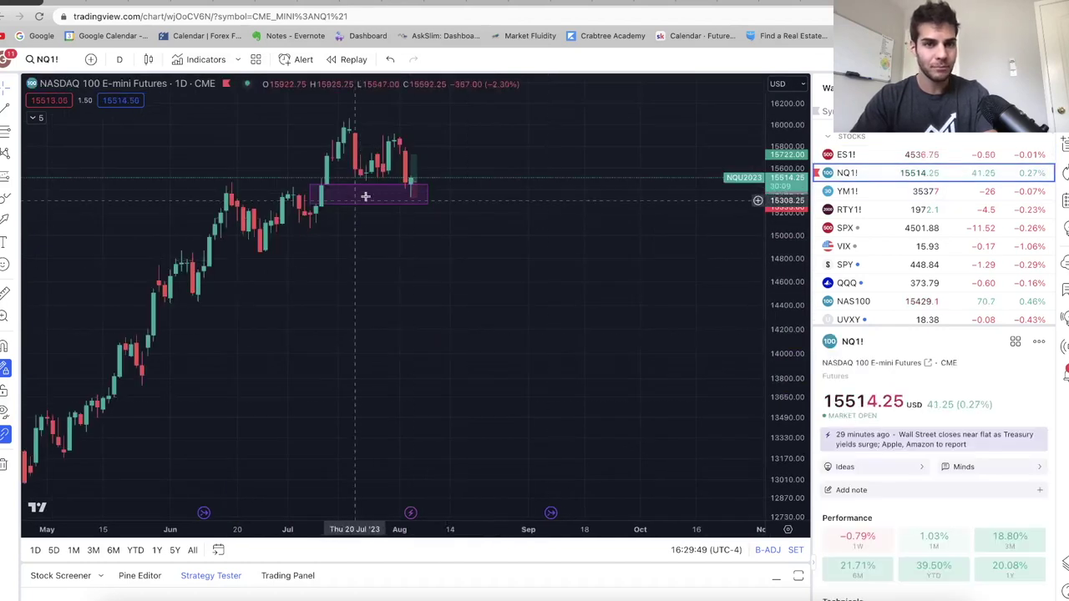
{"action": "scroll", "coordinate": [370, 240], "scroll_direction": "right", "scroll_amount": 3}
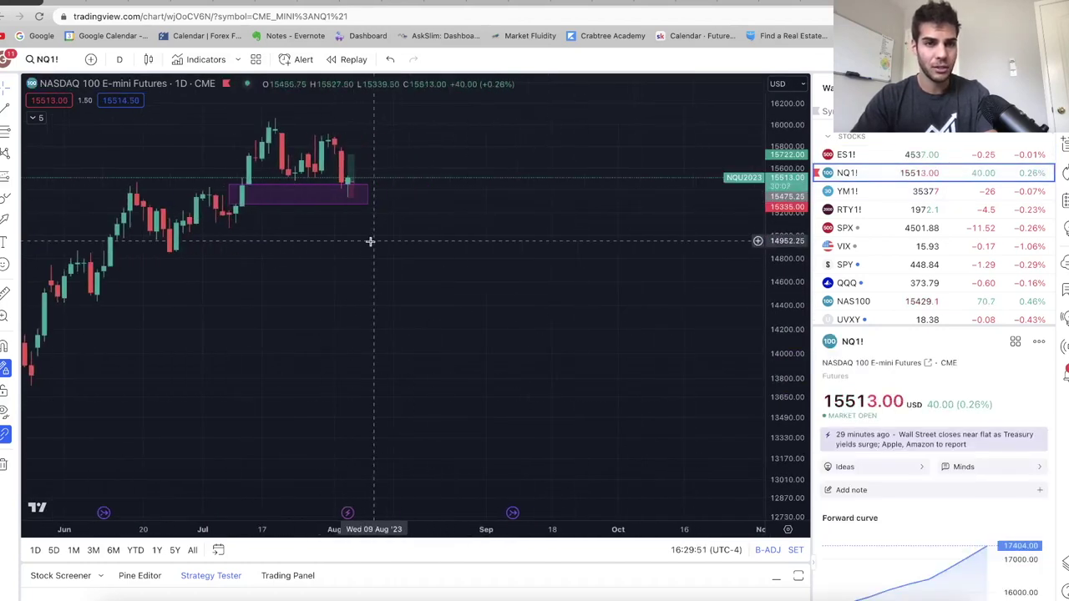
{"action": "scroll", "coordinate": [370, 240], "scroll_direction": "left", "scroll_amount": 5}
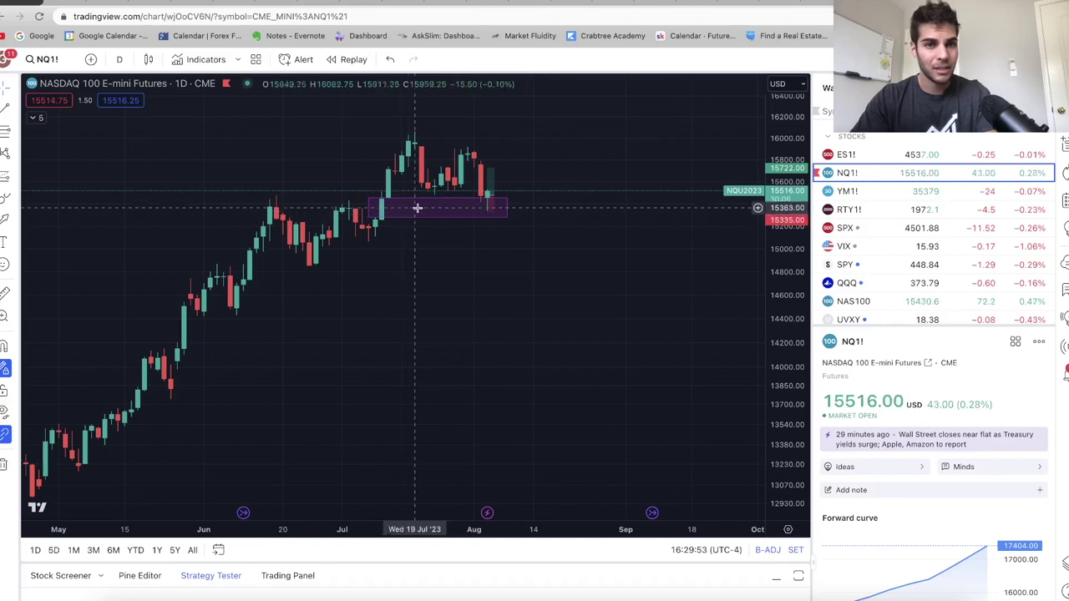
{"action": "mouse_move", "coordinate": [494, 206]}
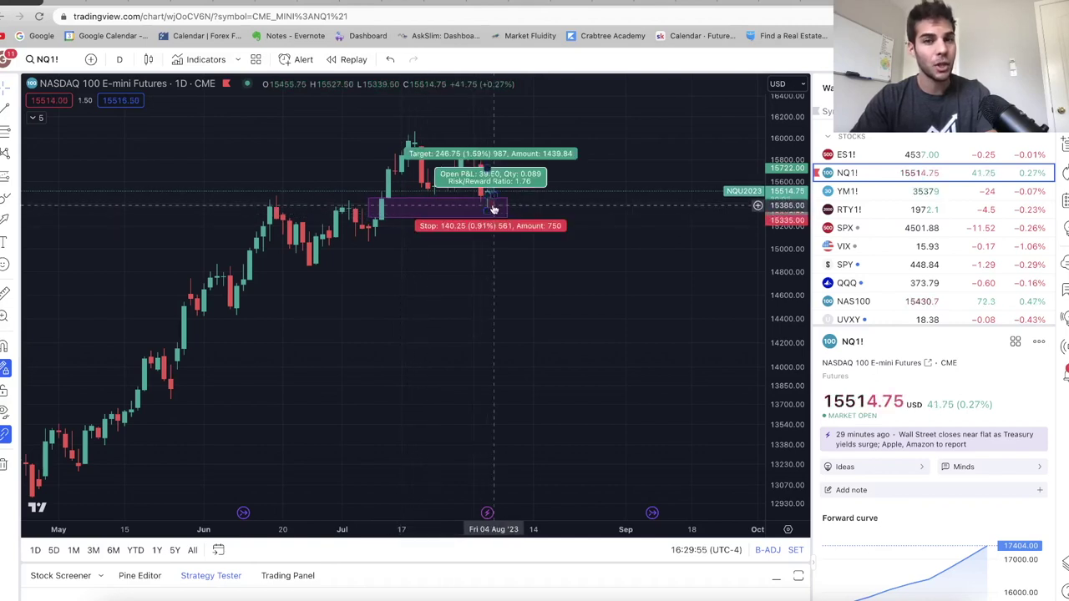
{"action": "scroll", "coordinate": [498, 259], "scroll_direction": "up", "scroll_amount": 2}
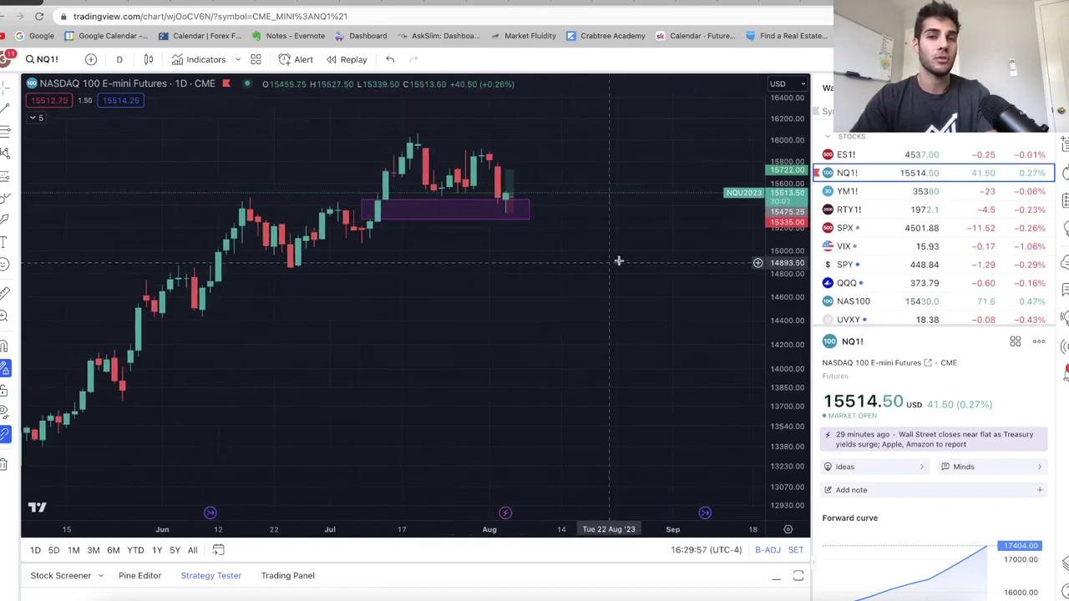
{"action": "left_click_drag", "start_coordinate": [766, 192], "coordinate": [773, 1]}
{"action": "left_click_drag", "start_coordinate": [490, 259], "coordinate": [521, 278]}
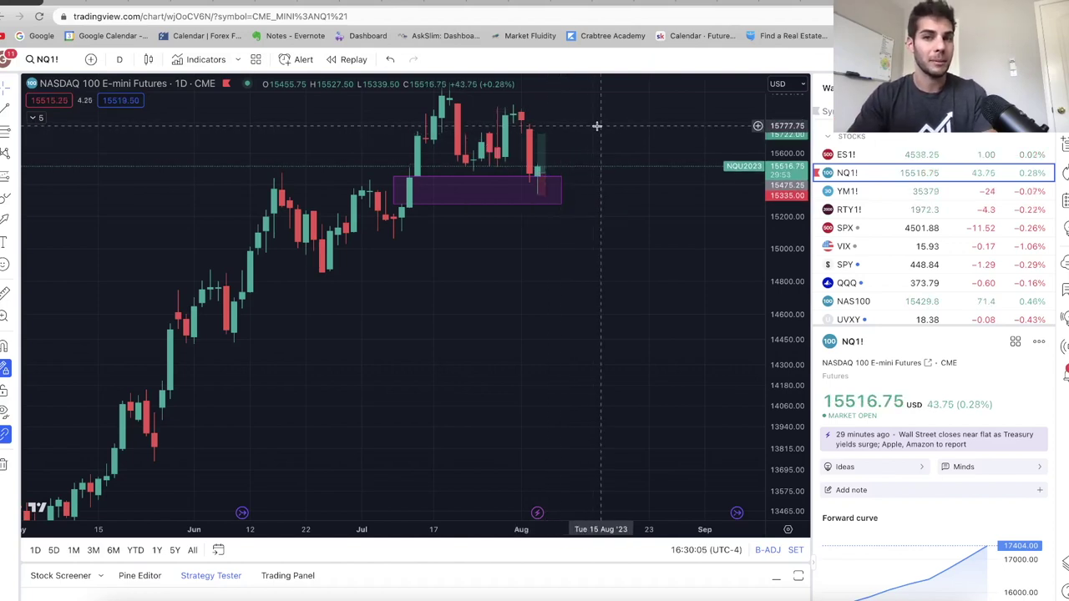
{"action": "left_click_drag", "start_coordinate": [484, 284], "coordinate": [568, 317]}
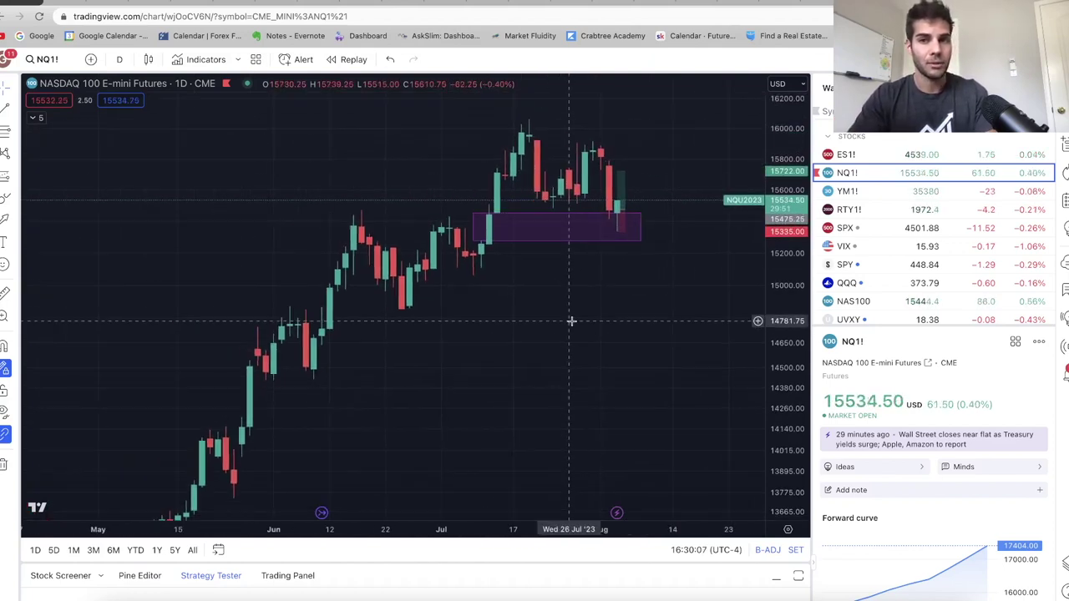
Step: Load AAPL and view it on 1-hour candles
{"action": "scroll", "coordinate": [583, 299], "scroll_direction": "up", "scroll_amount": 2}
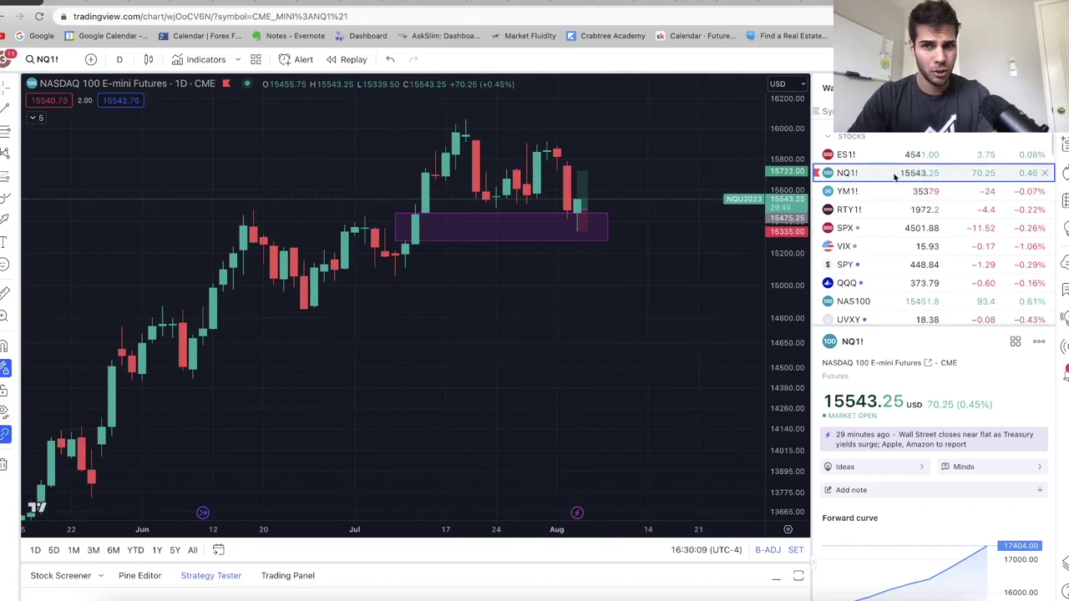
{"action": "scroll", "coordinate": [592, 251], "scroll_direction": "up", "scroll_amount": 2}
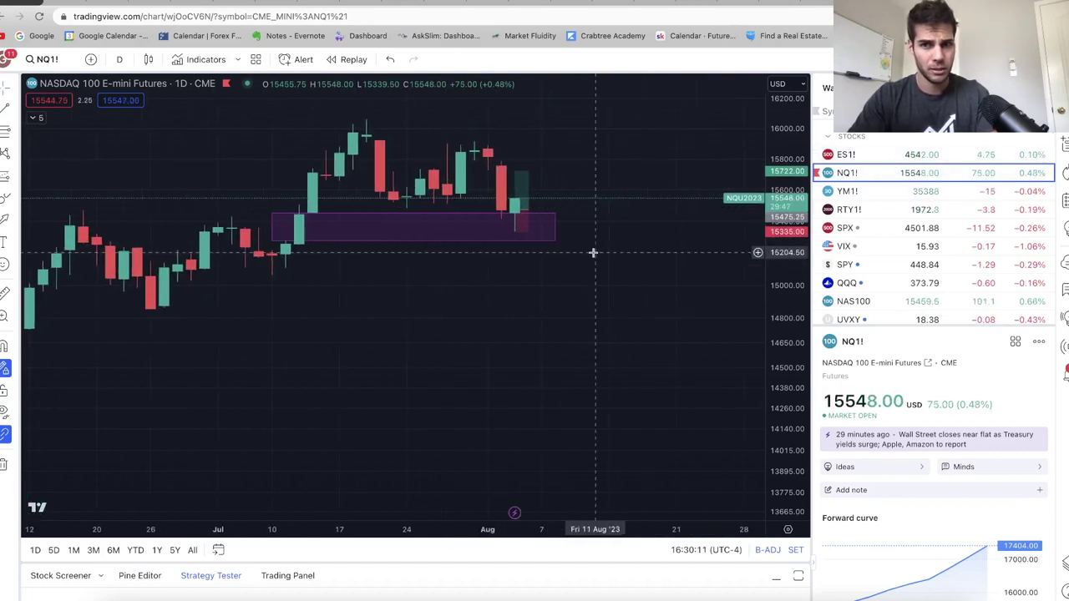
{"action": "left_click", "coordinate": [59, 62]}
{"action": "type", "text": "AAPL"}
{"action": "key", "text": "Return"}
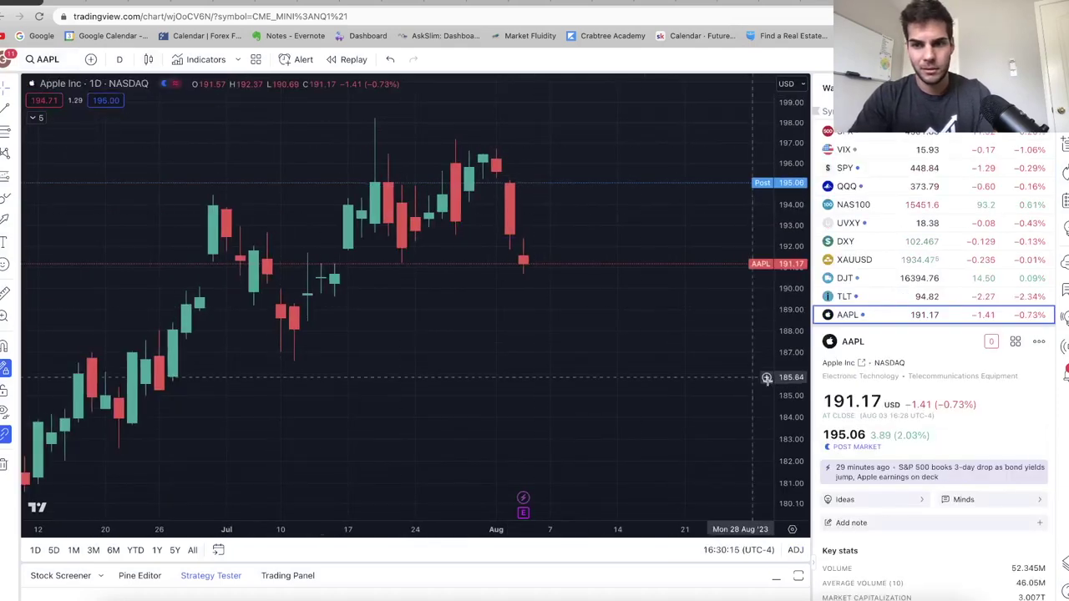
{"action": "left_click", "coordinate": [120, 59]}
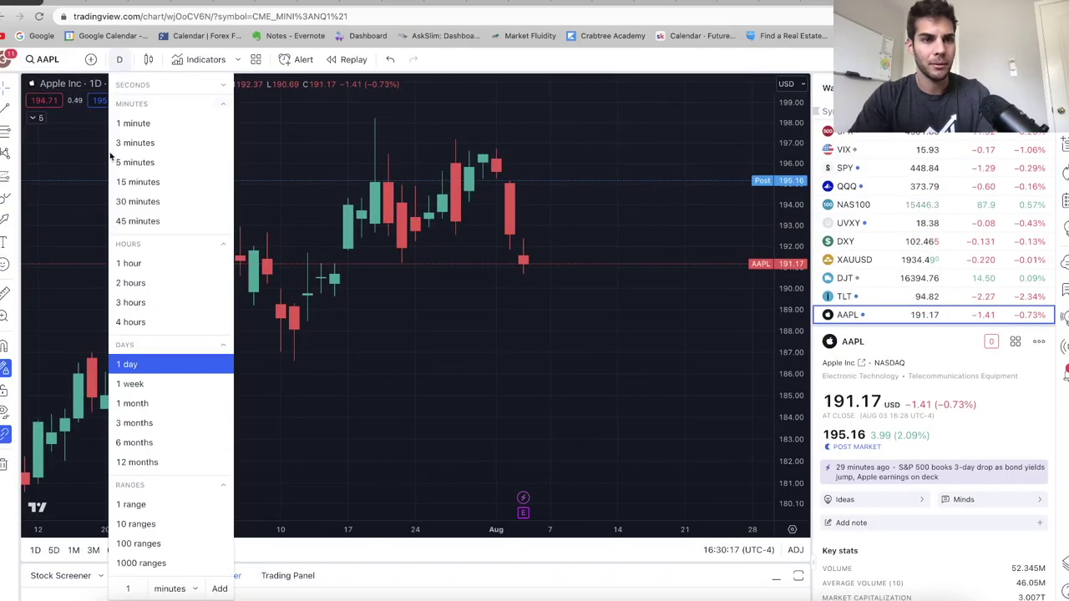
{"action": "left_click", "coordinate": [134, 263]}
{"action": "scroll", "coordinate": [524, 314], "scroll_direction": "left", "scroll_amount": 3}
{"action": "scroll", "coordinate": [661, 375], "scroll_direction": "left", "scroll_amount": 3}
{"action": "scroll", "coordinate": [932, 273], "scroll_direction": "up", "scroll_amount": 2}
{"action": "scroll", "coordinate": [932, 273], "scroll_direction": "up", "scroll_amount": 1}
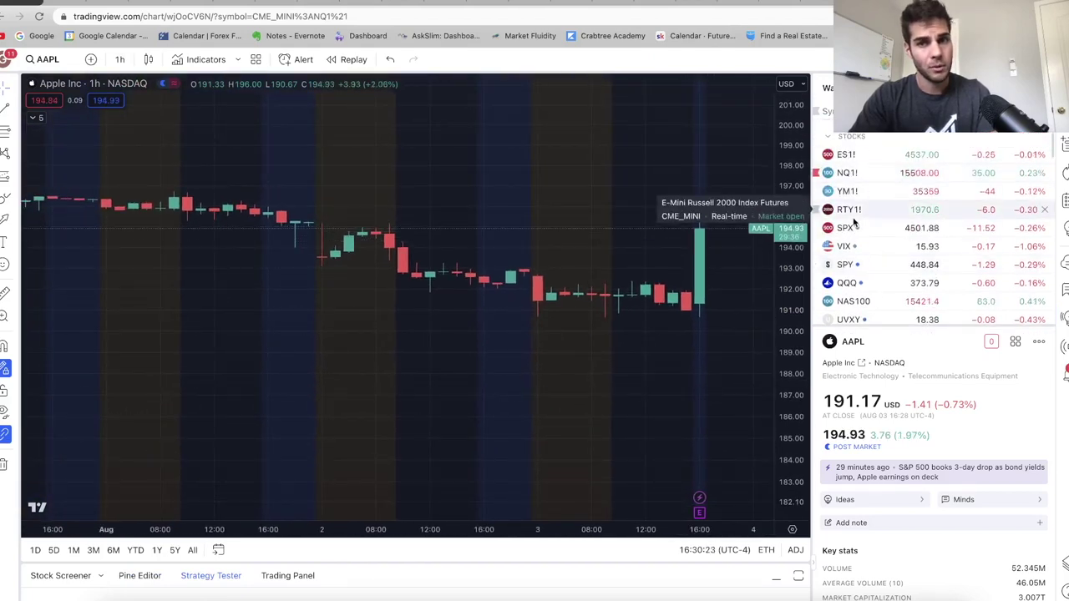
Step: Return to the NQ1! hourly chart, then switch to ES1! and reposition its view
{"action": "left_click", "coordinate": [903, 172]}
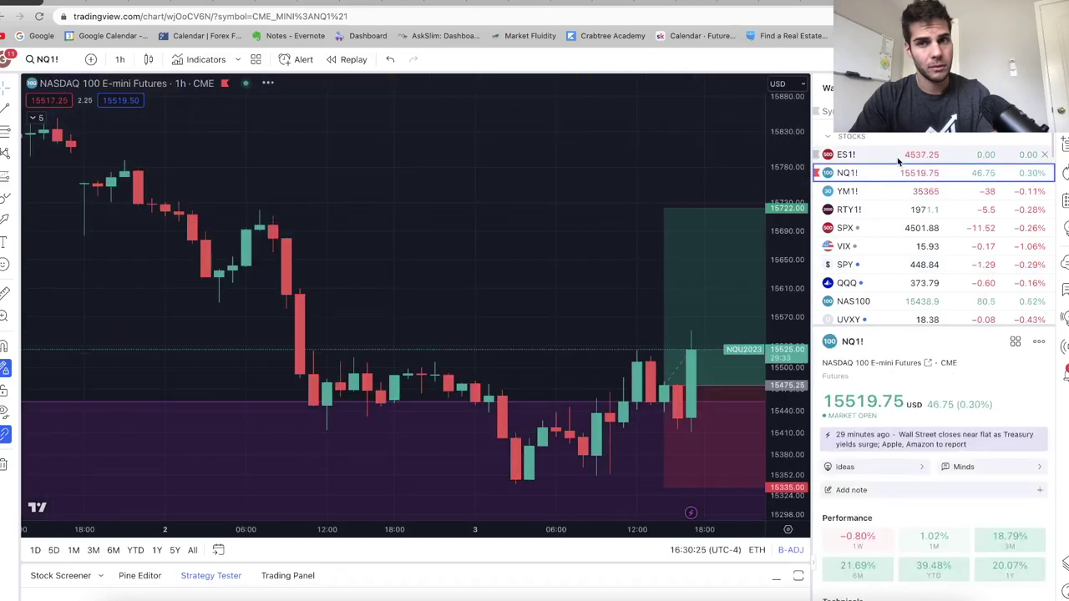
{"action": "left_click_drag", "start_coordinate": [587, 326], "coordinate": [484, 298]}
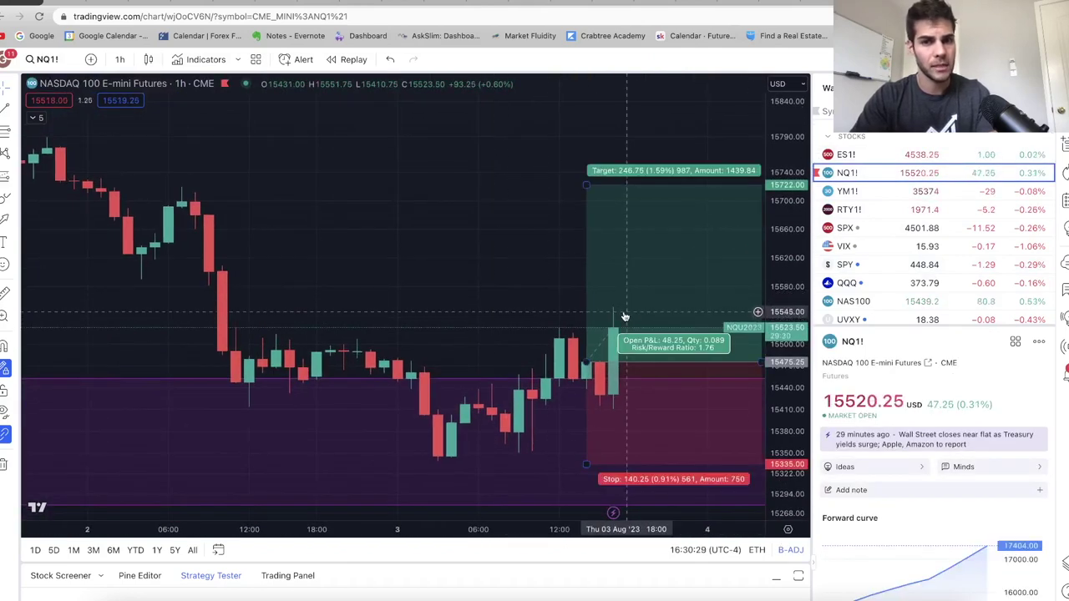
{"action": "key", "text": "Up"}
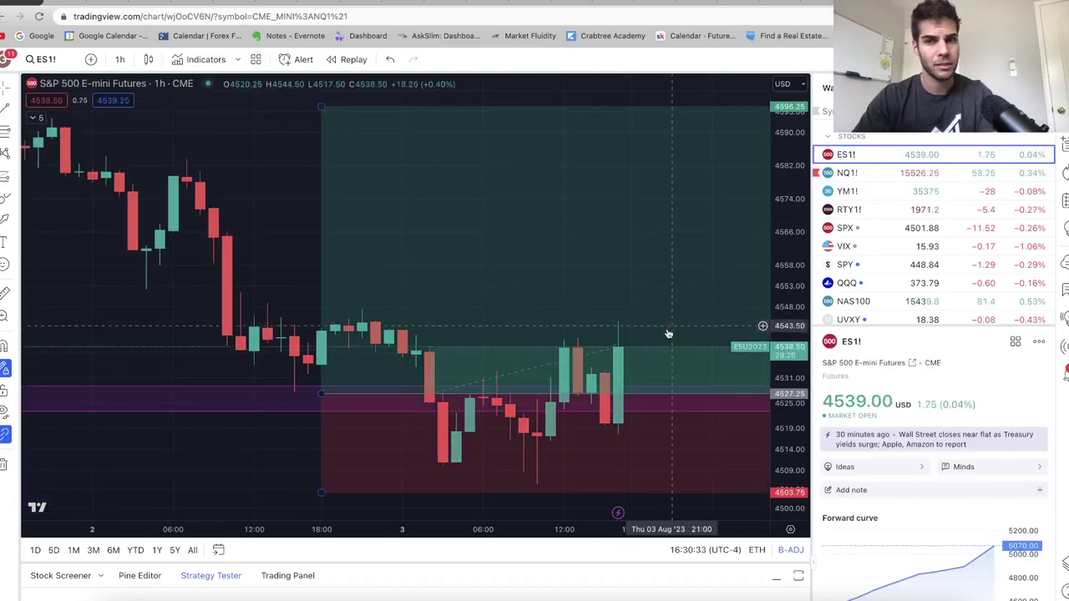
{"action": "left_click_drag", "start_coordinate": [262, 206], "coordinate": [240, 151]}
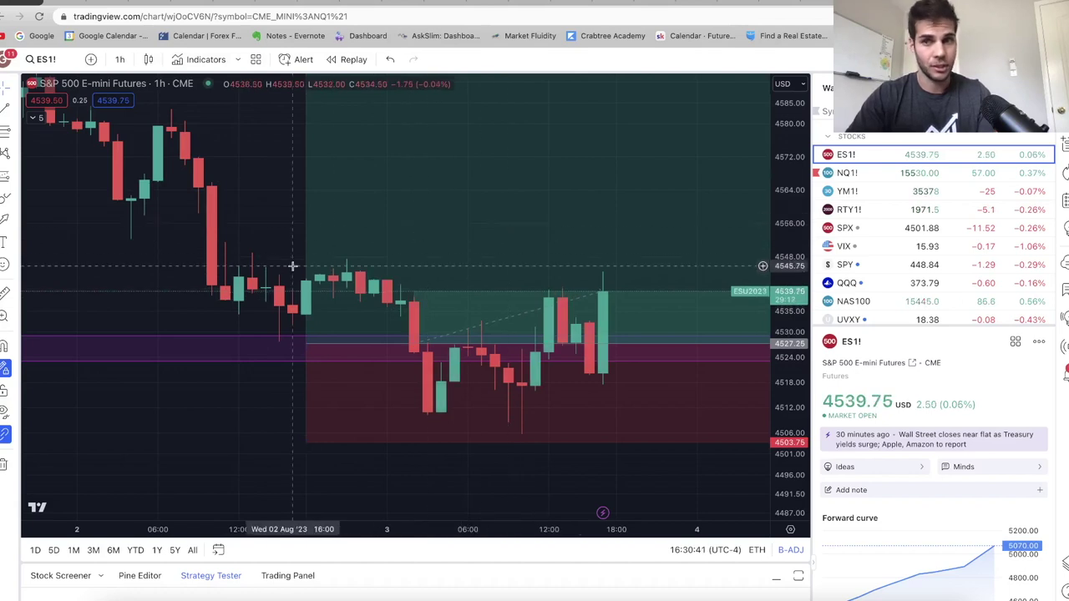
{"action": "scroll", "coordinate": [211, 284], "scroll_direction": "left", "scroll_amount": 3}
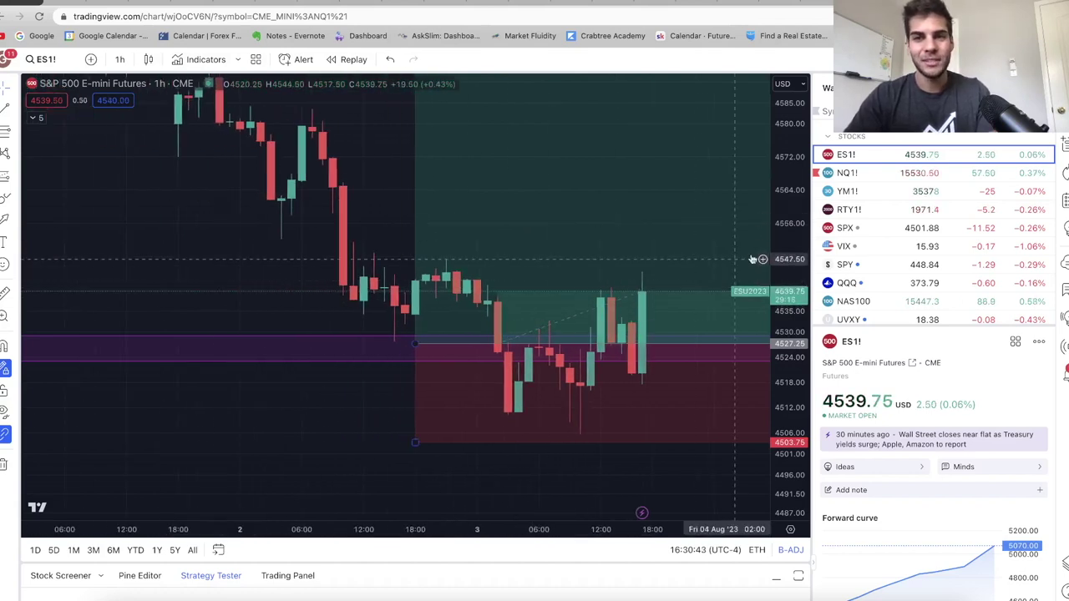
{"action": "scroll", "coordinate": [850, 245], "scroll_direction": "down", "scroll_amount": 5}
Step: Show DXY on daily candles and auto-fit its price range with Alt+R
{"action": "left_click", "coordinate": [847, 151]}
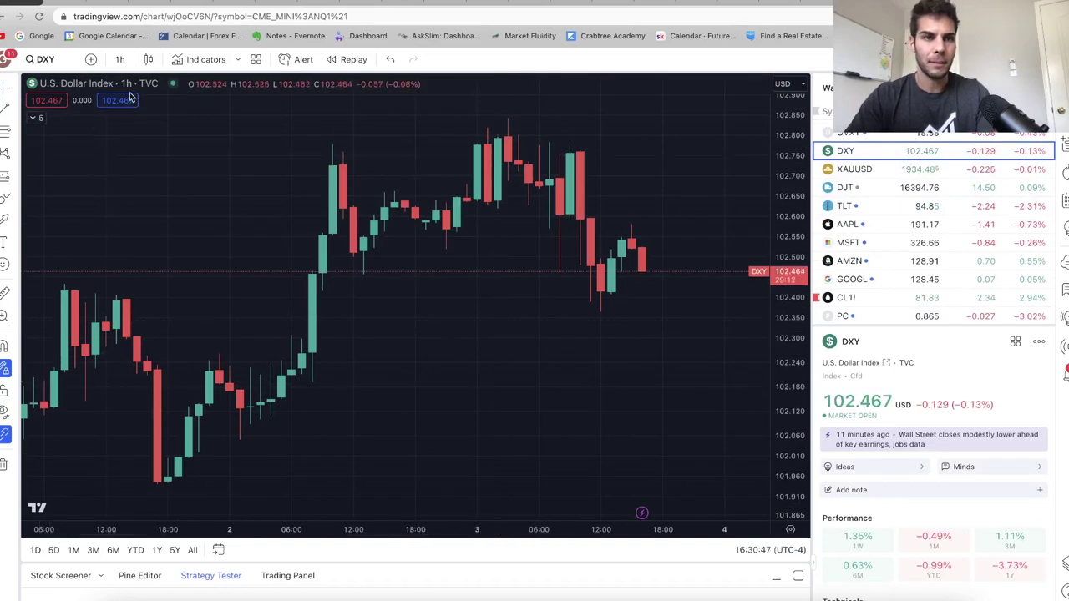
{"action": "left_click", "coordinate": [118, 60]}
{"action": "left_click", "coordinate": [128, 364]}
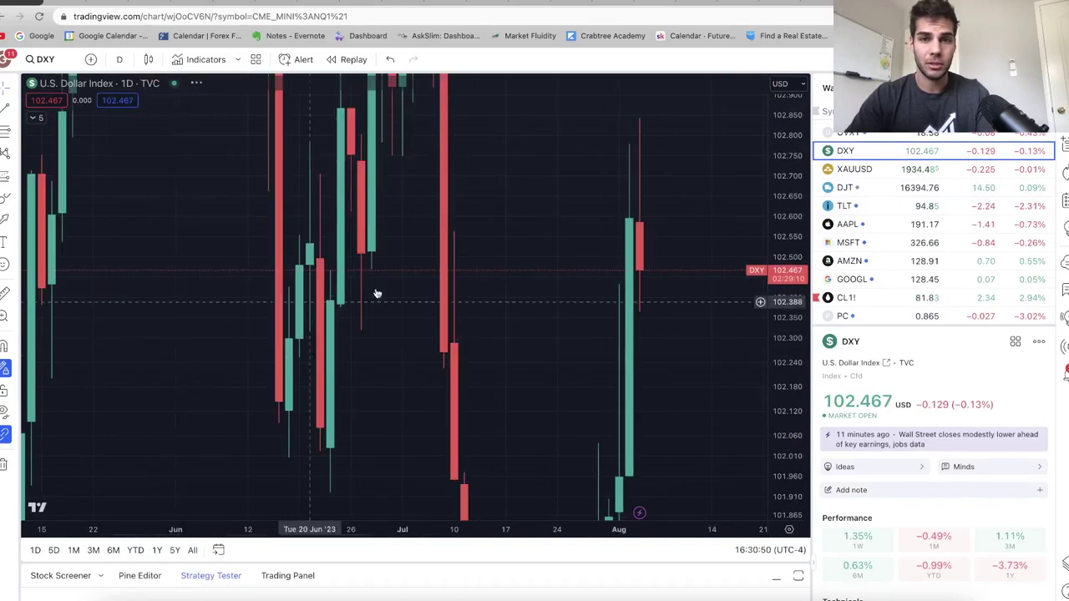
{"action": "left_click_drag", "start_coordinate": [781, 168], "coordinate": [751, 276]}
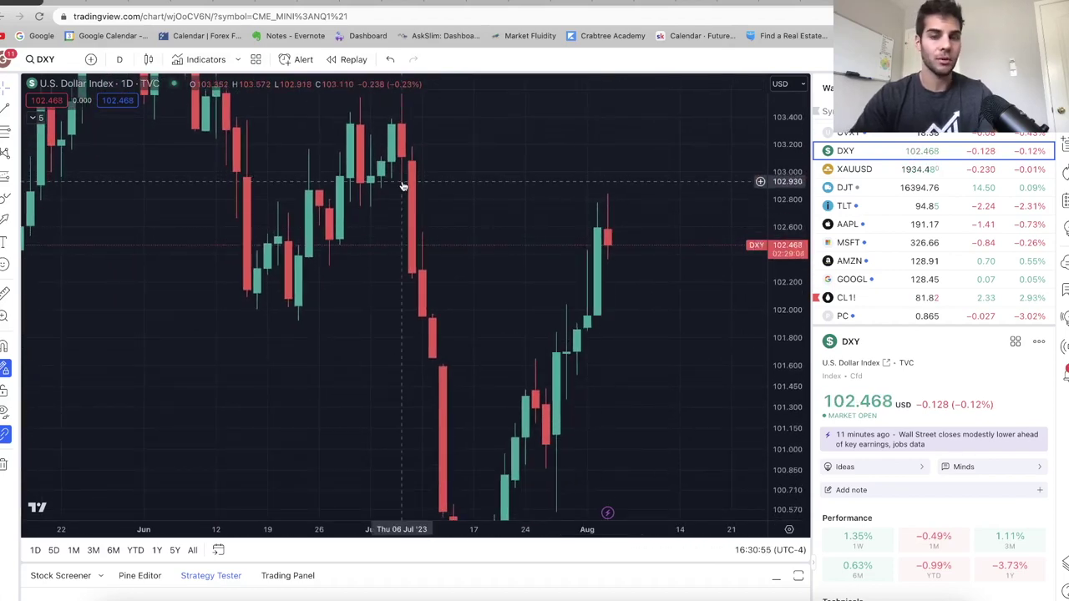
{"action": "key", "text": "alt+r"}
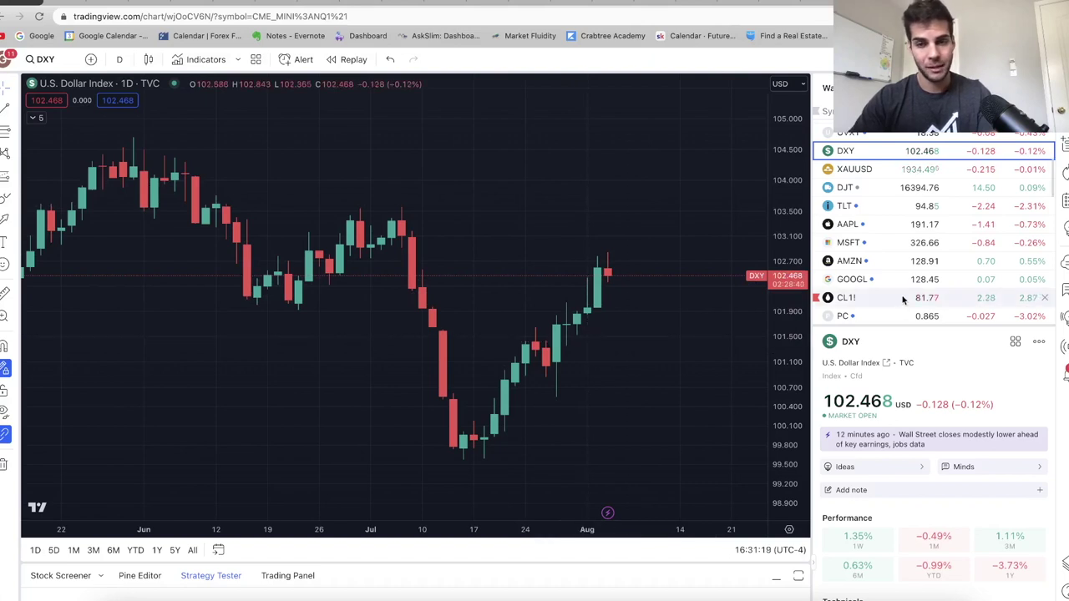
{"action": "scroll", "coordinate": [902, 299], "scroll_direction": "down", "scroll_amount": 2}
Step: View the PC put/call ratio chart, then return to the NQ1! daily chart
{"action": "left_click", "coordinate": [892, 271]}
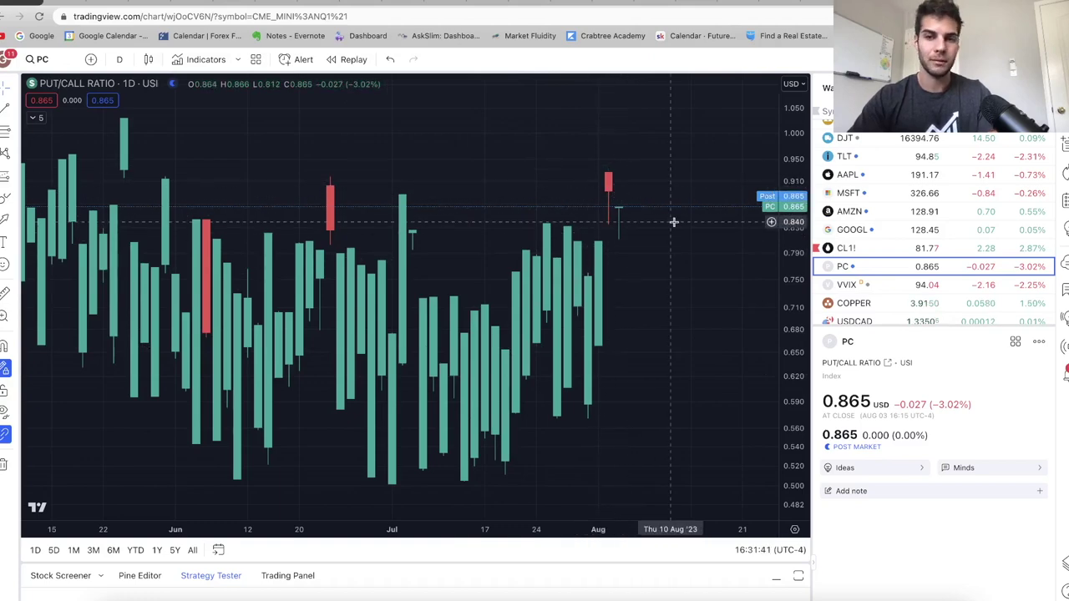
{"action": "scroll", "coordinate": [916, 251], "scroll_direction": "up", "scroll_amount": 5}
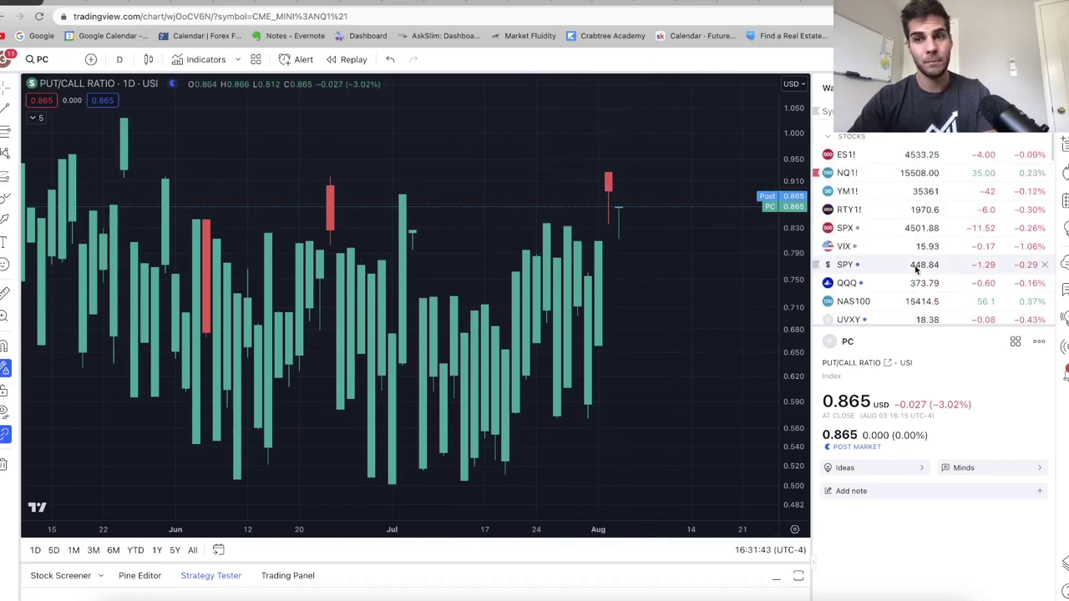
{"action": "left_click", "coordinate": [893, 173]}
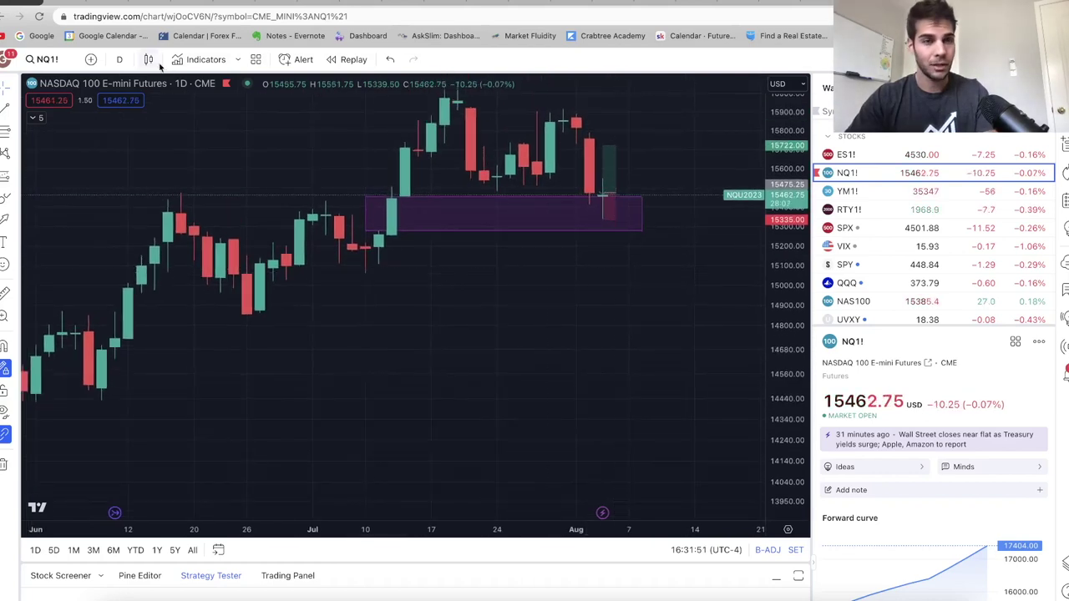
Step: Put NQ1! on hourly candles, then load AAPL for comparison
{"action": "left_click", "coordinate": [119, 60]}
{"action": "left_click", "coordinate": [144, 263]}
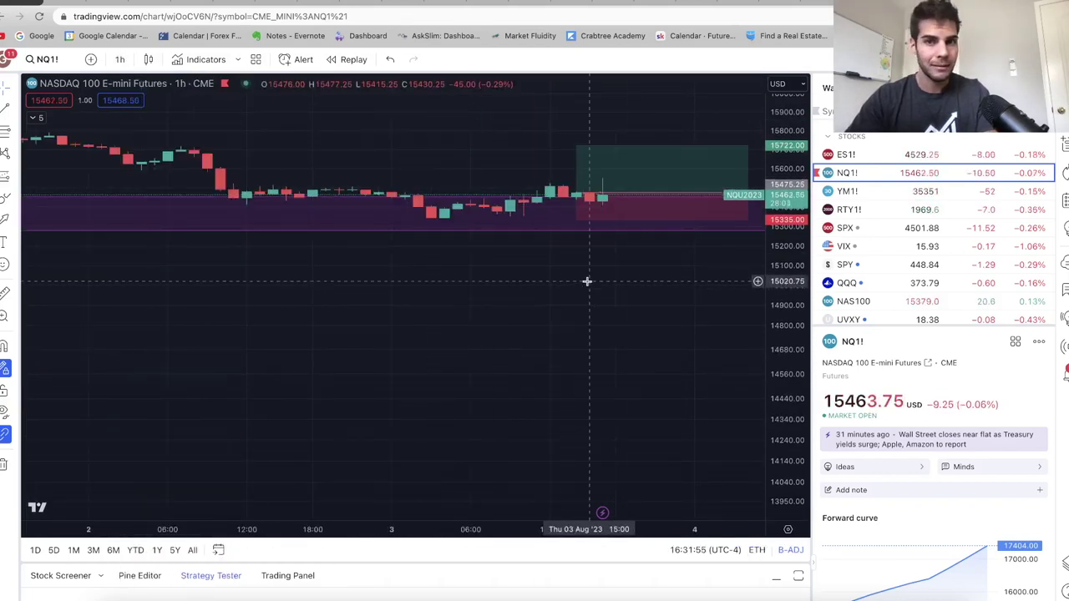
{"action": "left_click_drag", "start_coordinate": [599, 281], "coordinate": [671, 315]}
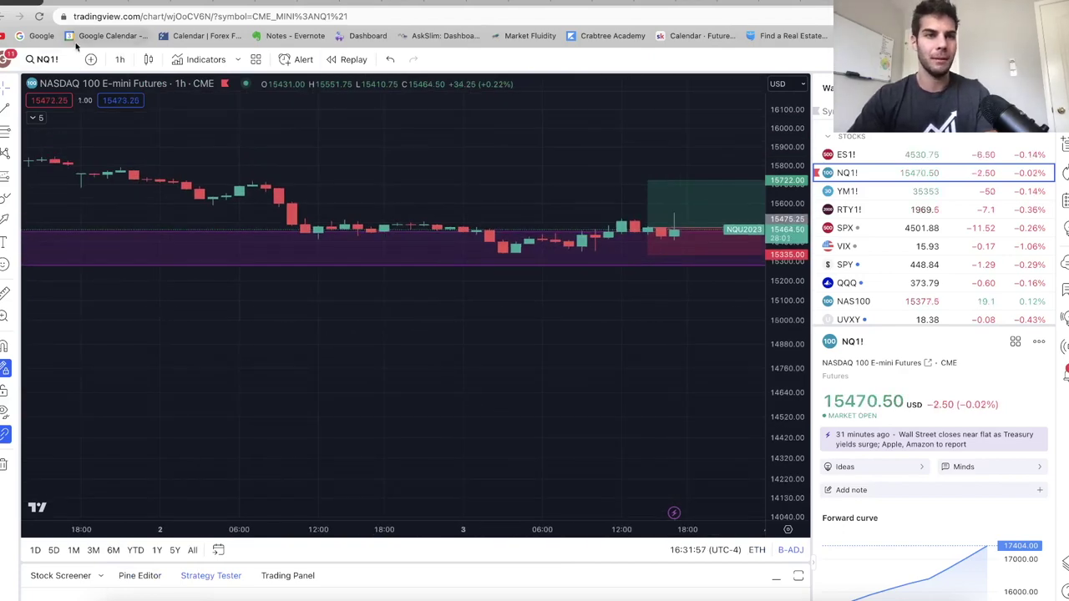
{"action": "left_click", "coordinate": [46, 59]}
{"action": "type", "text": "AAPL"}
{"action": "key", "text": "Return"}
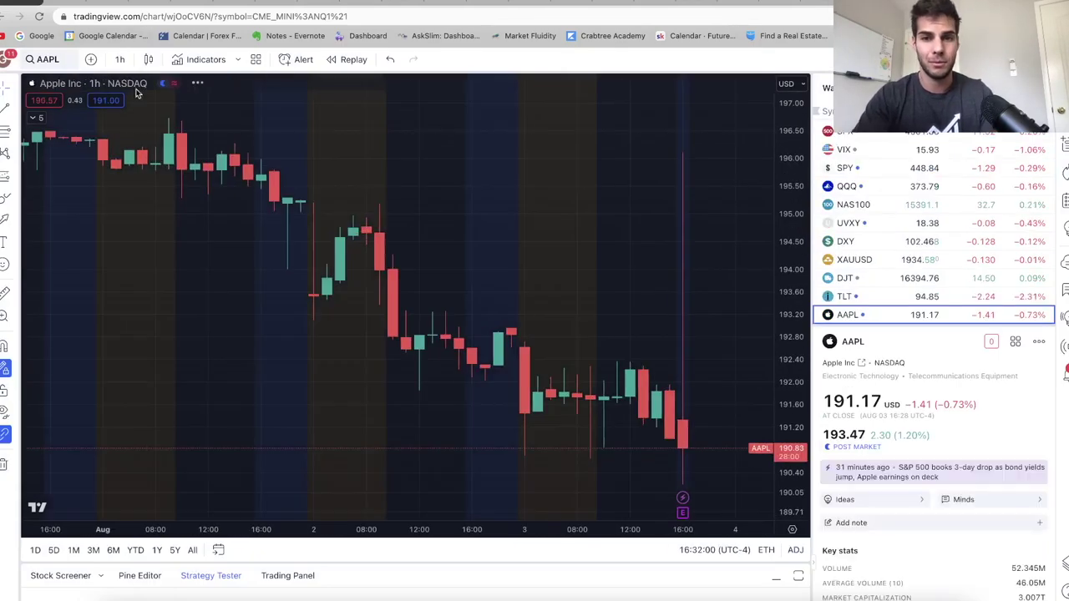
{"action": "left_click_drag", "start_coordinate": [554, 253], "coordinate": [475, 224]}
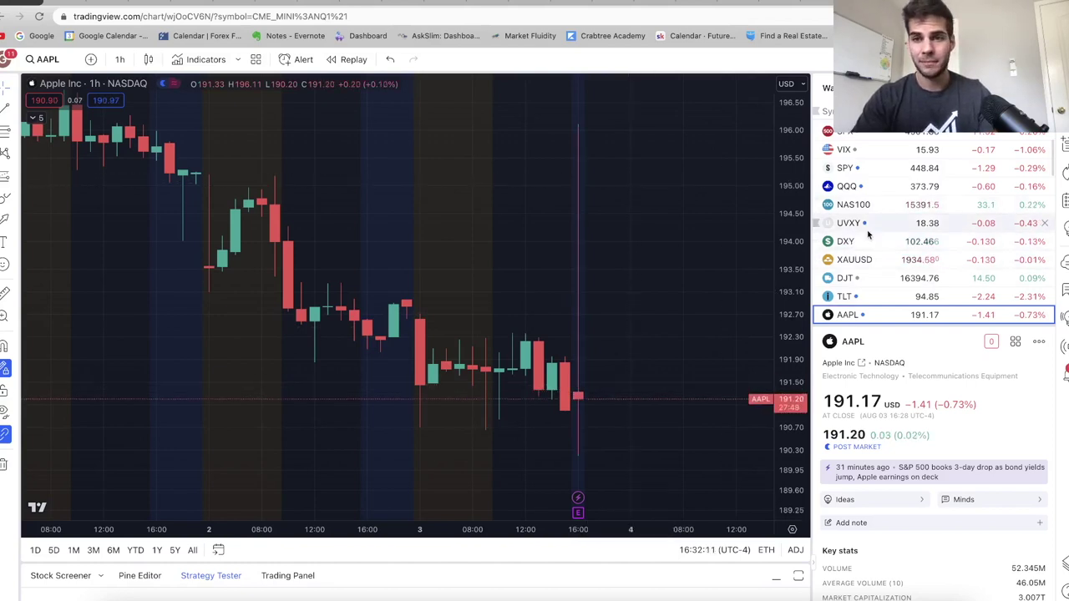
Step: Go back through NQ1! to the ES1! hourly chart with its 4503.75–4596.25 long position
{"action": "scroll", "coordinate": [867, 230], "scroll_direction": "up", "scroll_amount": 3}
{"action": "left_click", "coordinate": [871, 173]}
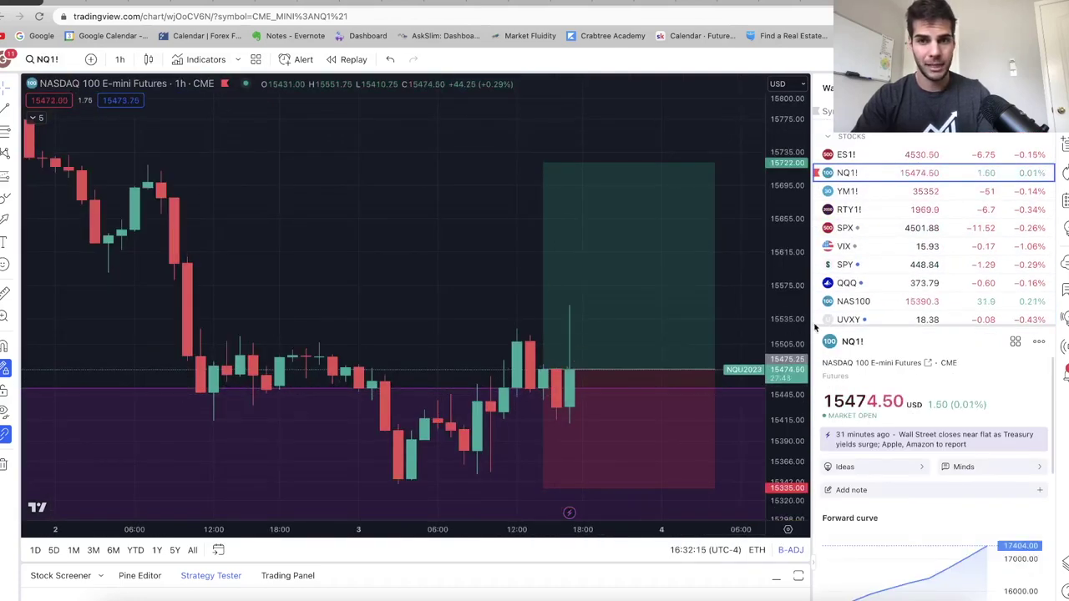
{"action": "left_click", "coordinate": [874, 155]}
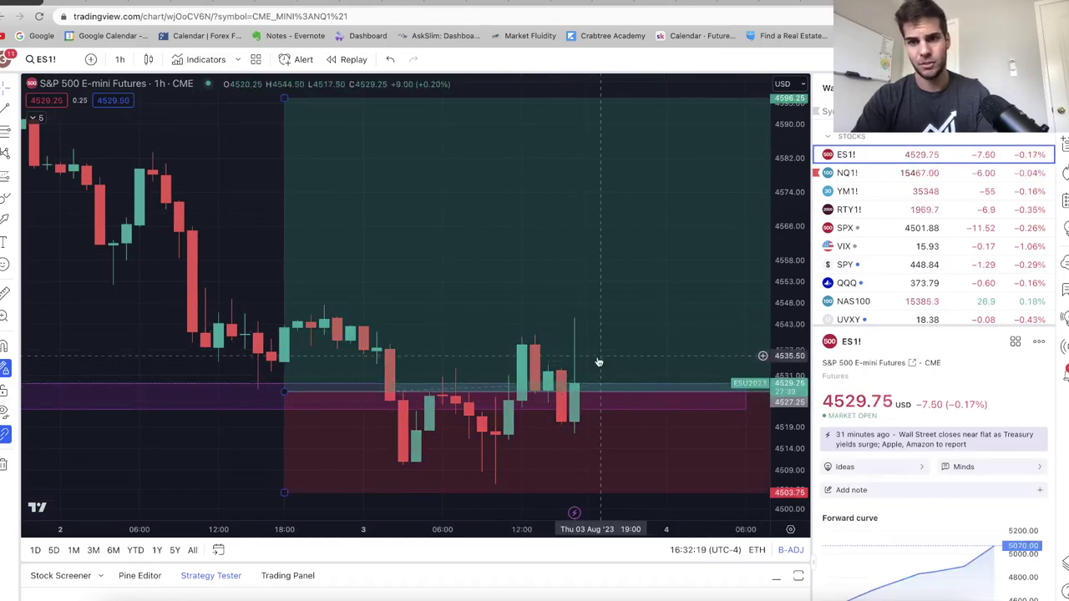
{"action": "scroll", "coordinate": [964, 269], "scroll_direction": "down", "scroll_amount": 3}
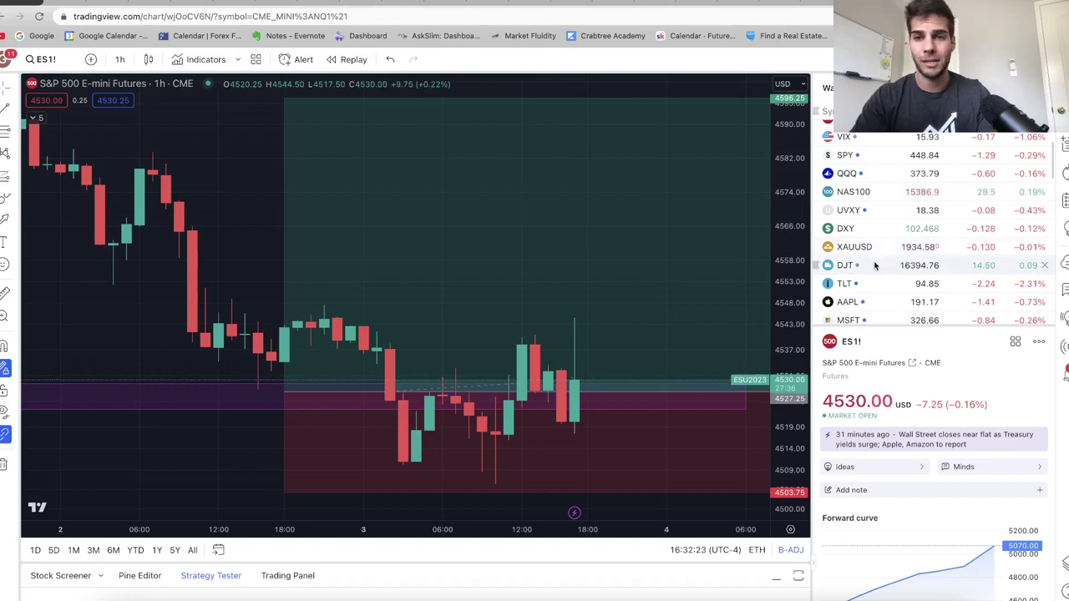
{"action": "scroll", "coordinate": [877, 255], "scroll_direction": "down", "scroll_amount": 2}
{"action": "scroll", "coordinate": [877, 255], "scroll_direction": "down", "scroll_amount": 3}
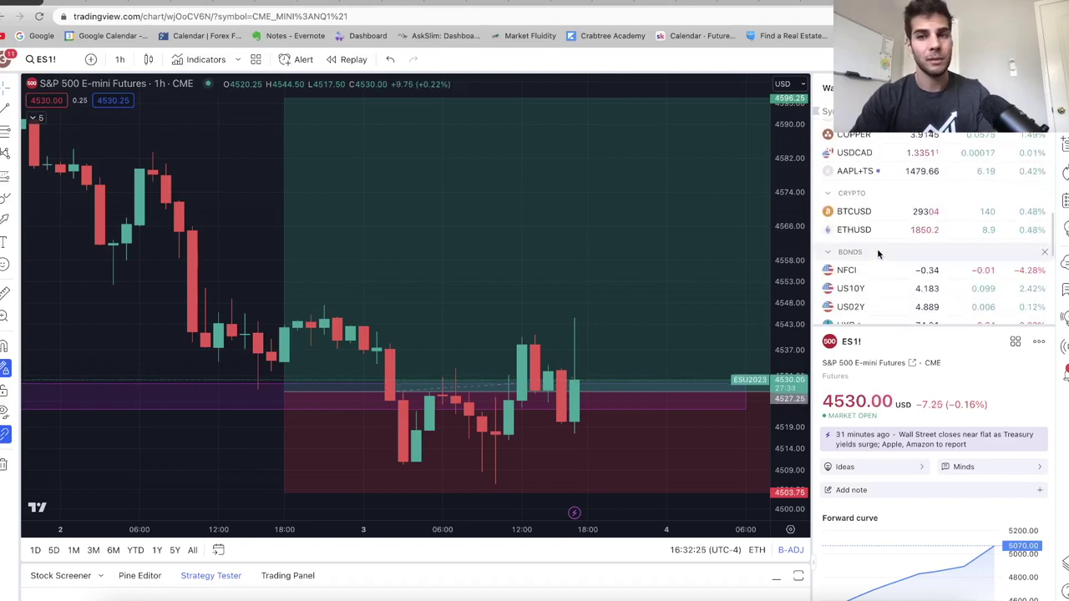
Step: Load the US10Y 10-year Treasury yield chart on the 1-day interval
{"action": "scroll", "coordinate": [874, 269], "scroll_direction": "down", "scroll_amount": 1}
{"action": "left_click", "coordinate": [869, 249]}
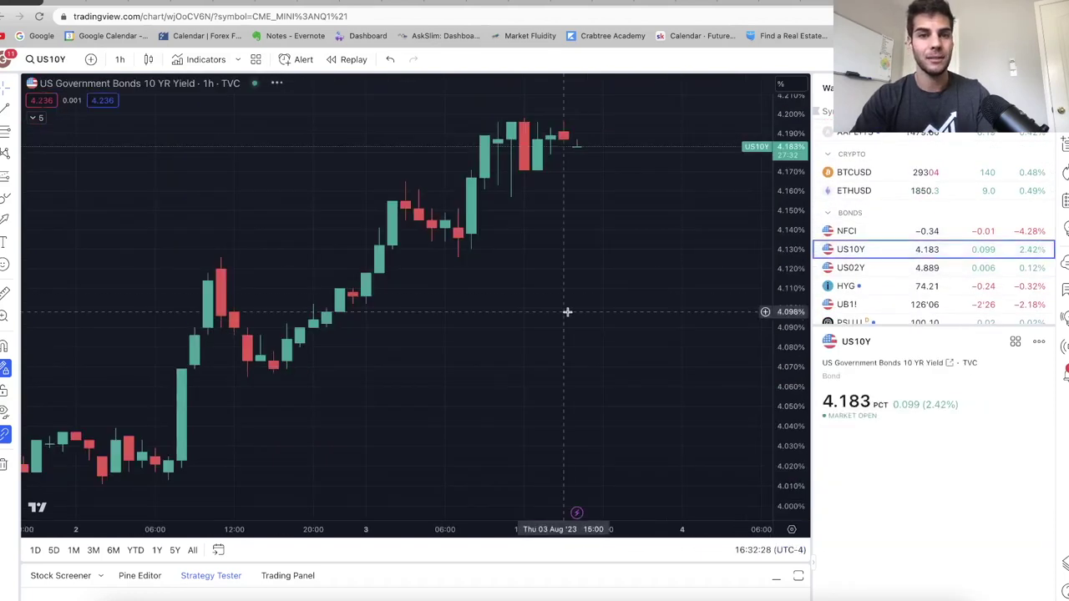
{"action": "left_click", "coordinate": [119, 59]}
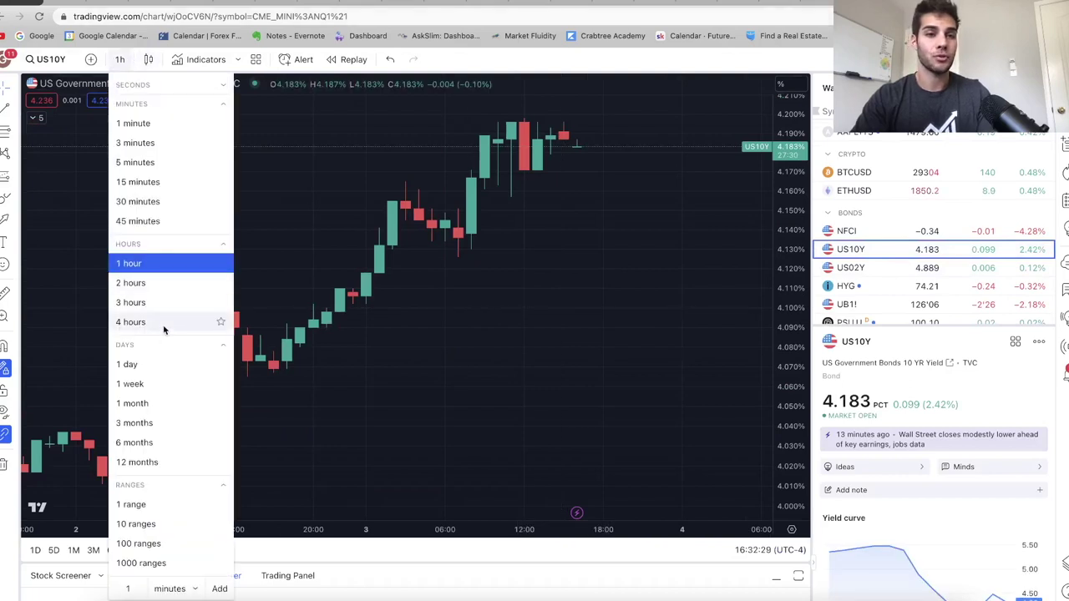
{"action": "left_click", "coordinate": [150, 364]}
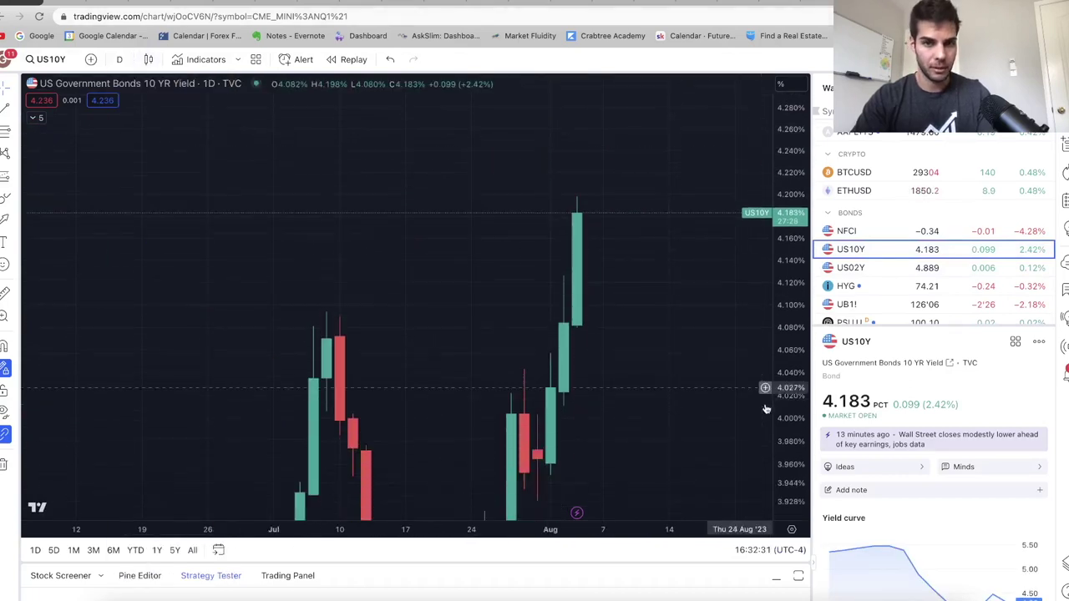
Step: Zoom out the daily US10Y chart to show about a year of history
{"action": "scroll", "coordinate": [341, 423], "scroll_direction": "down", "scroll_amount": 3}
{"action": "left_click_drag", "start_coordinate": [341, 422], "coordinate": [476, 359]}
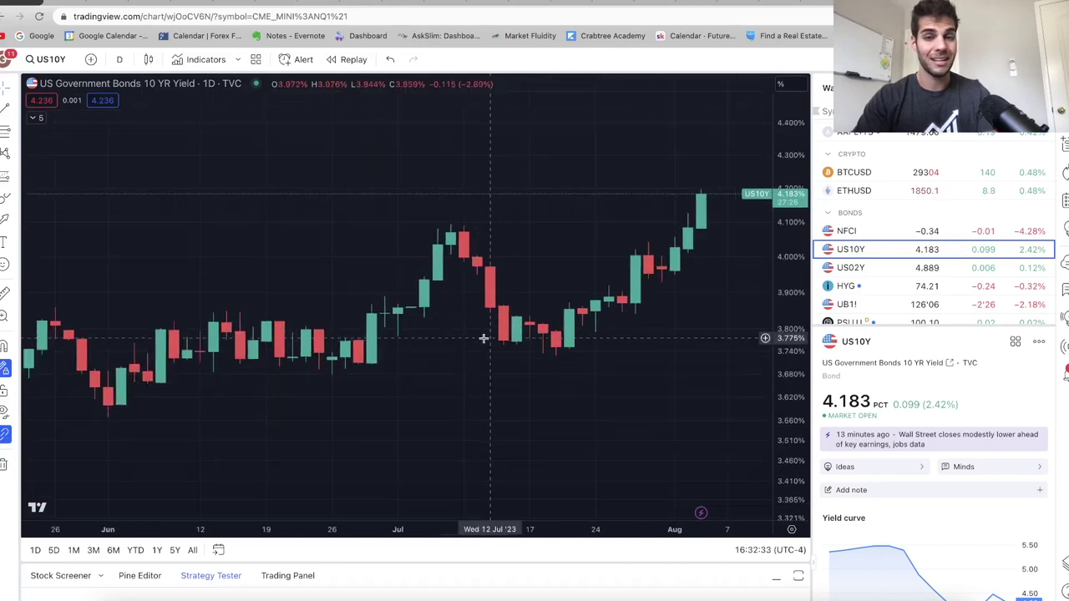
{"action": "scroll", "coordinate": [219, 406], "scroll_direction": "down", "scroll_amount": 5}
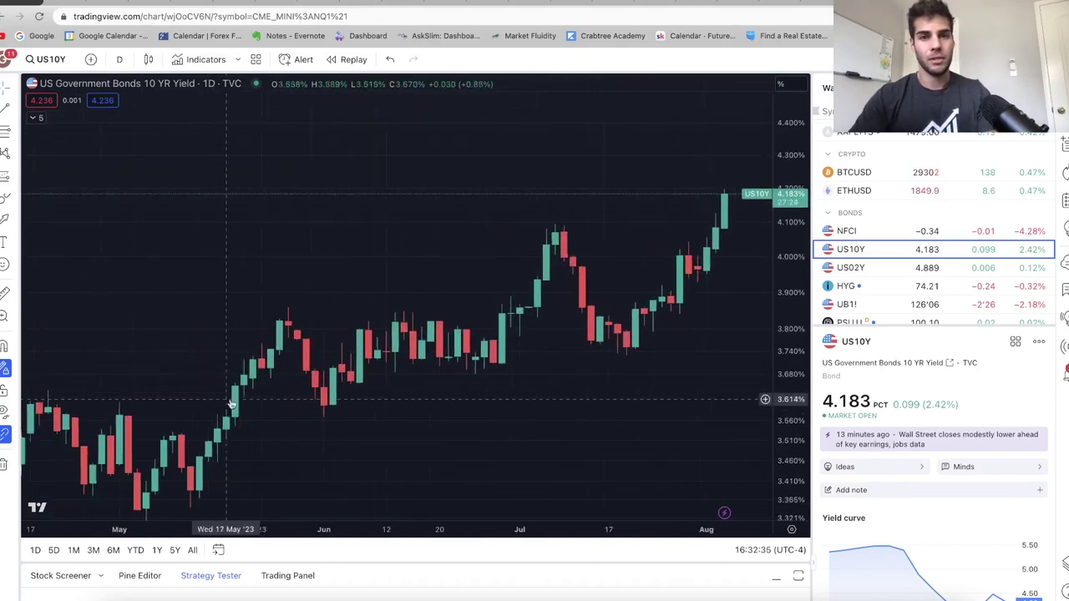
{"action": "scroll", "coordinate": [234, 381], "scroll_direction": "down", "scroll_amount": 1}
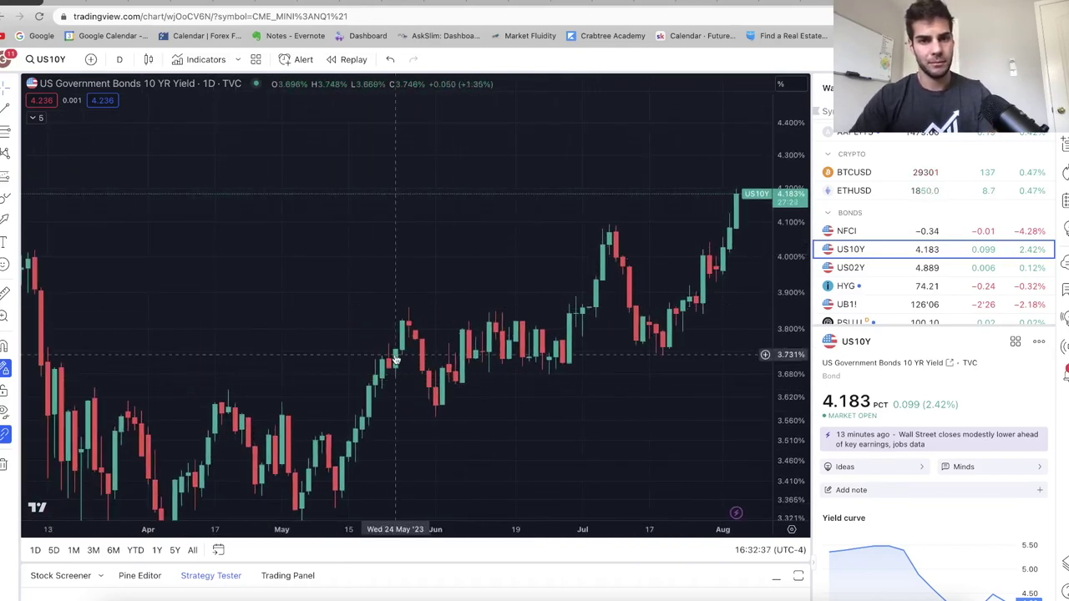
{"action": "scroll", "coordinate": [628, 243], "scroll_direction": "down", "scroll_amount": 4}
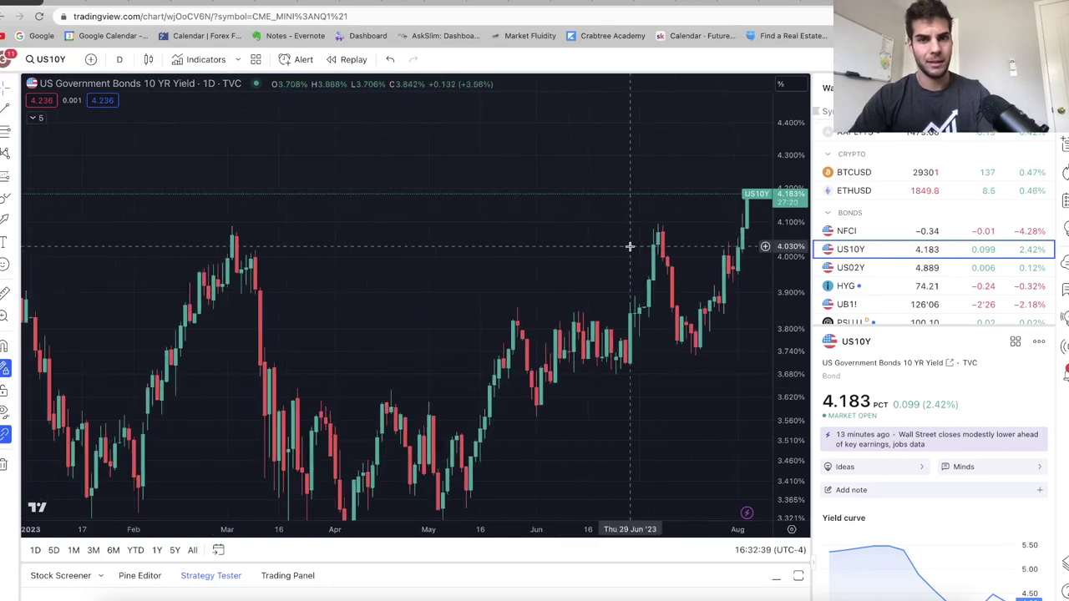
{"action": "scroll", "coordinate": [534, 179], "scroll_direction": "down", "scroll_amount": 3}
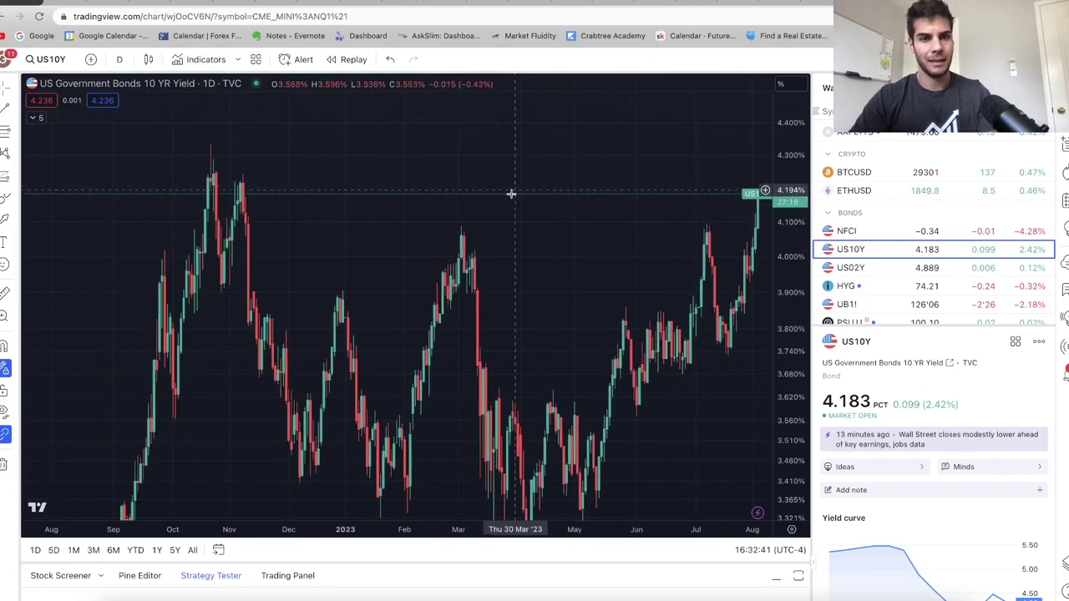
{"action": "scroll", "coordinate": [626, 251], "scroll_direction": "right", "scroll_amount": 4}
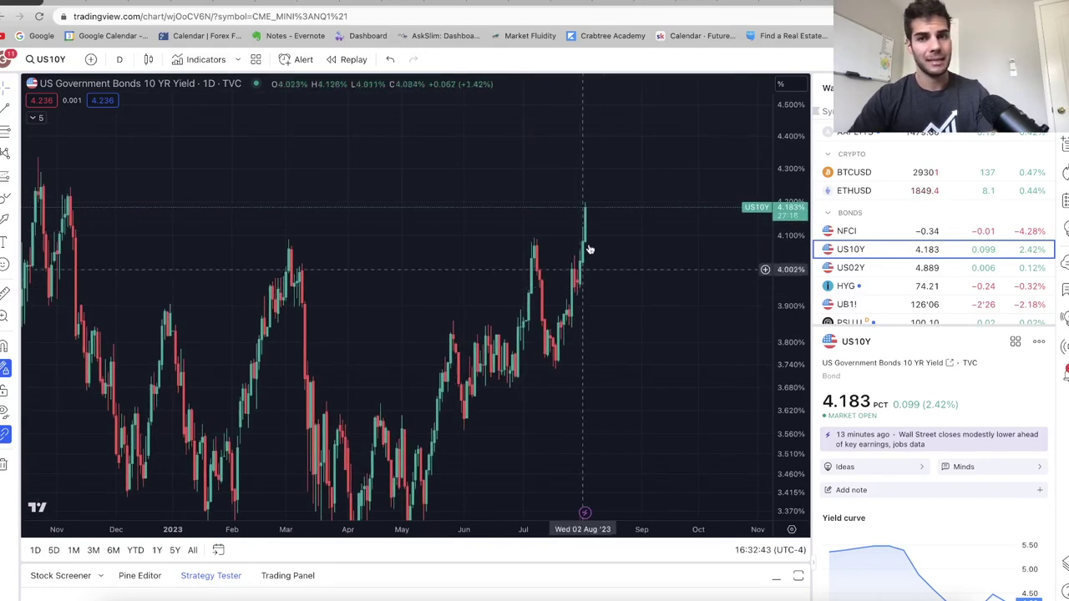
{"action": "scroll", "coordinate": [908, 177], "scroll_direction": "up", "scroll_amount": 5}
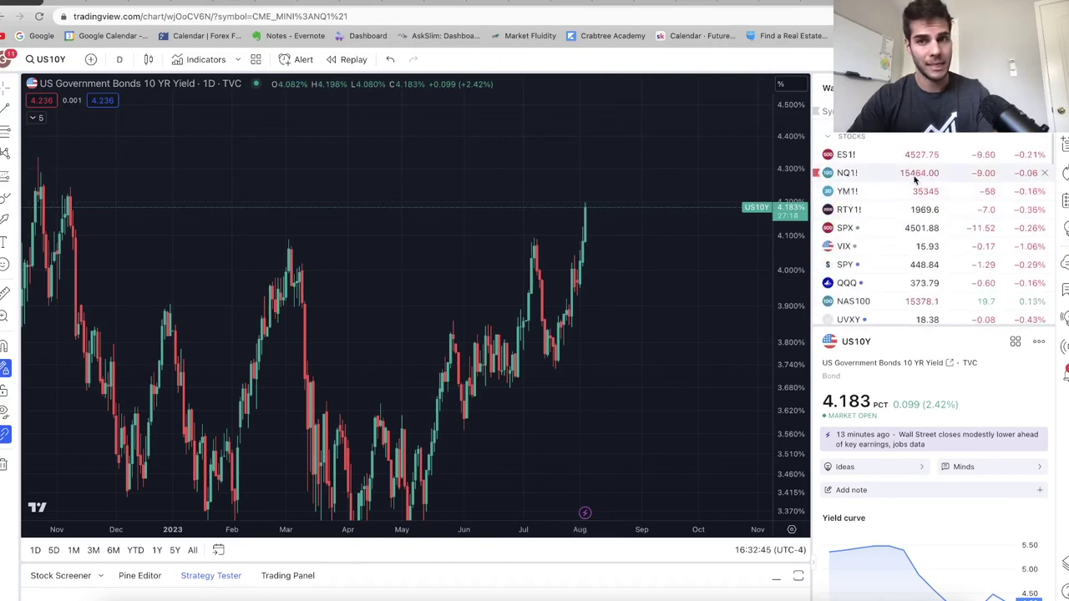
Step: Switch to the daily NQ1! NASDAQ 100 E-mini futures chart and zoom in on recent candles
{"action": "left_click", "coordinate": [902, 177]}
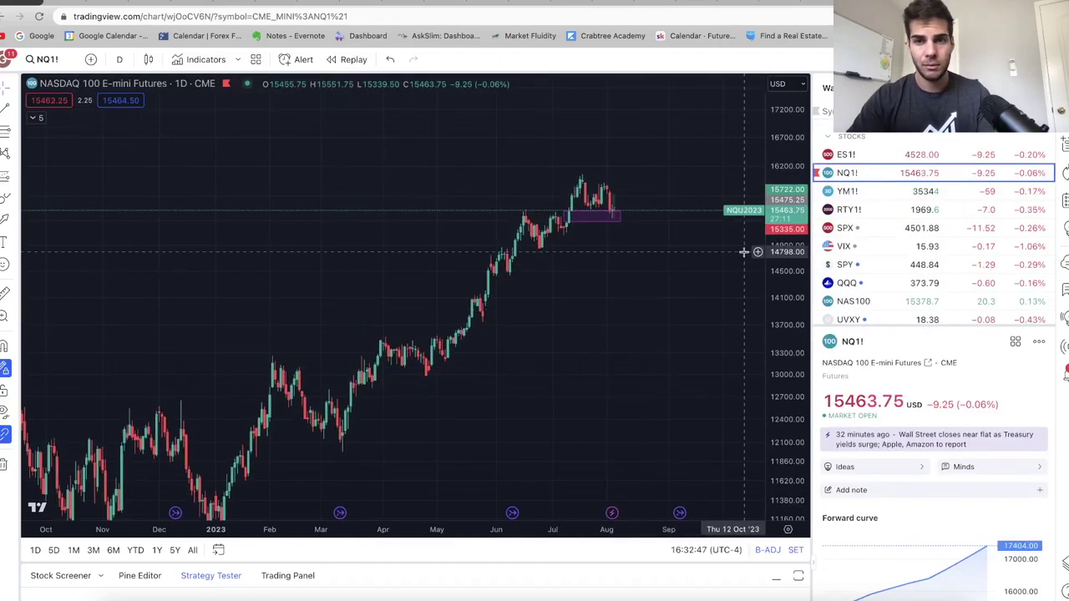
{"action": "scroll", "coordinate": [599, 249], "scroll_direction": "up", "scroll_amount": 3}
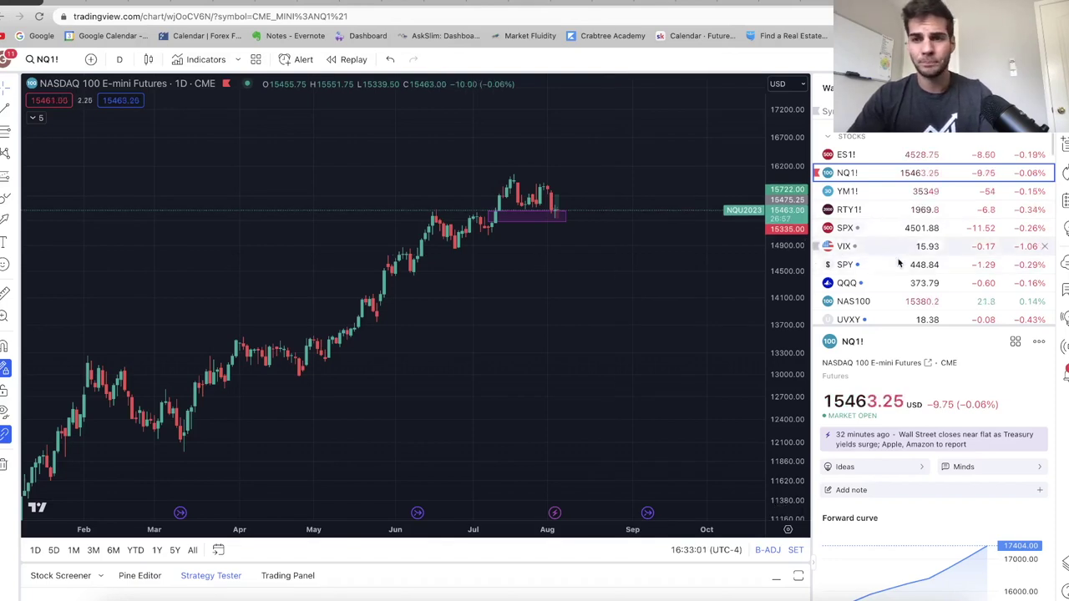
{"action": "scroll", "coordinate": [906, 278], "scroll_direction": "down", "scroll_amount": 2}
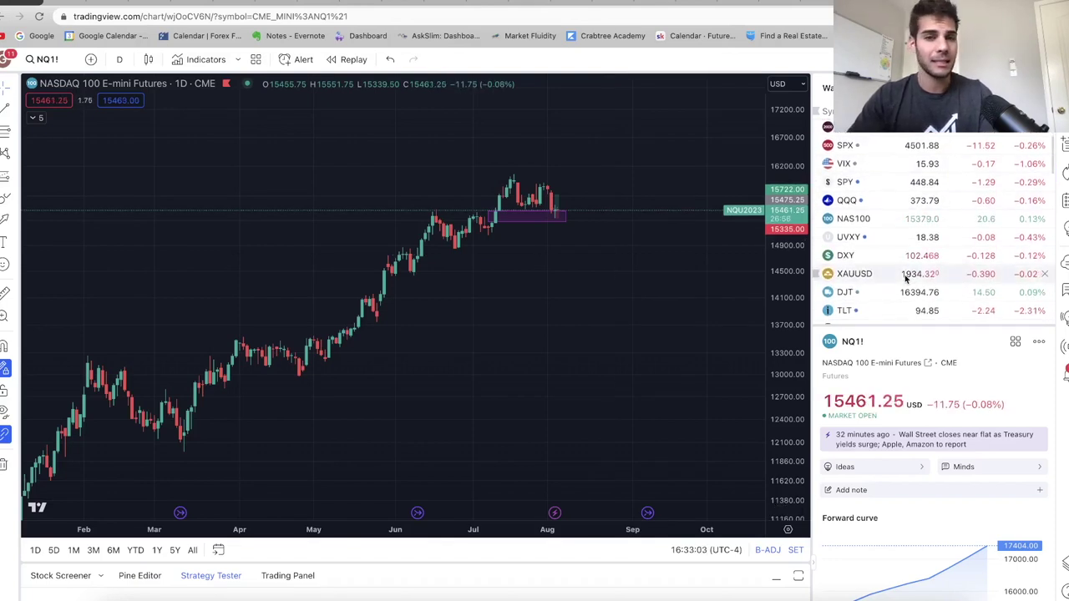
{"action": "scroll", "coordinate": [630, 294], "scroll_direction": "up", "scroll_amount": 4}
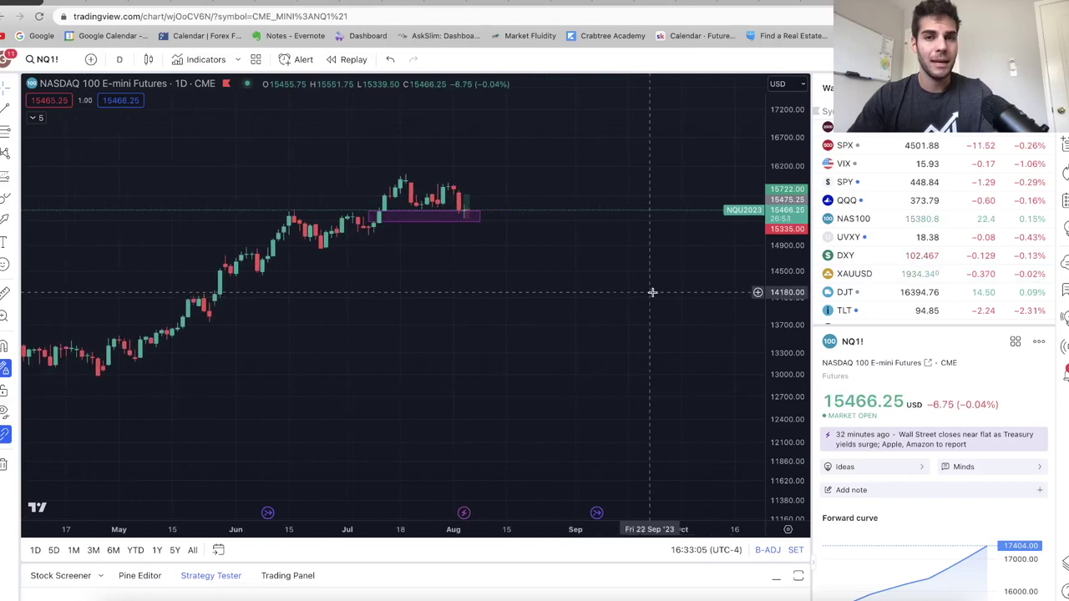
{"action": "scroll", "coordinate": [652, 275], "scroll_direction": "left", "scroll_amount": 5}
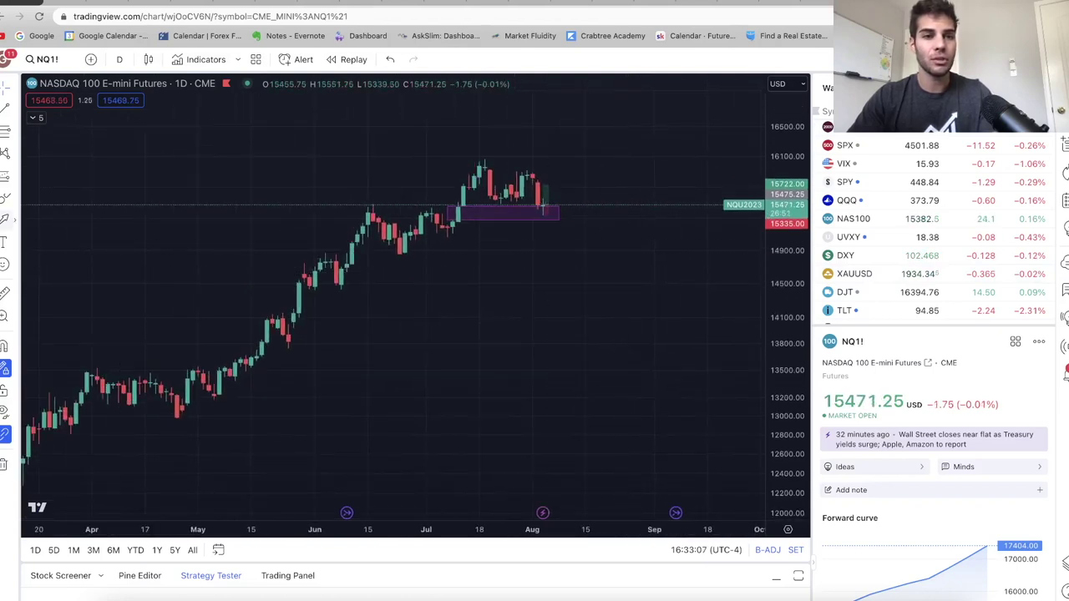
Step: Measure the NQ1! pullback from the recent high into the purple FVG zone
{"action": "left_click", "coordinate": [6, 292]}
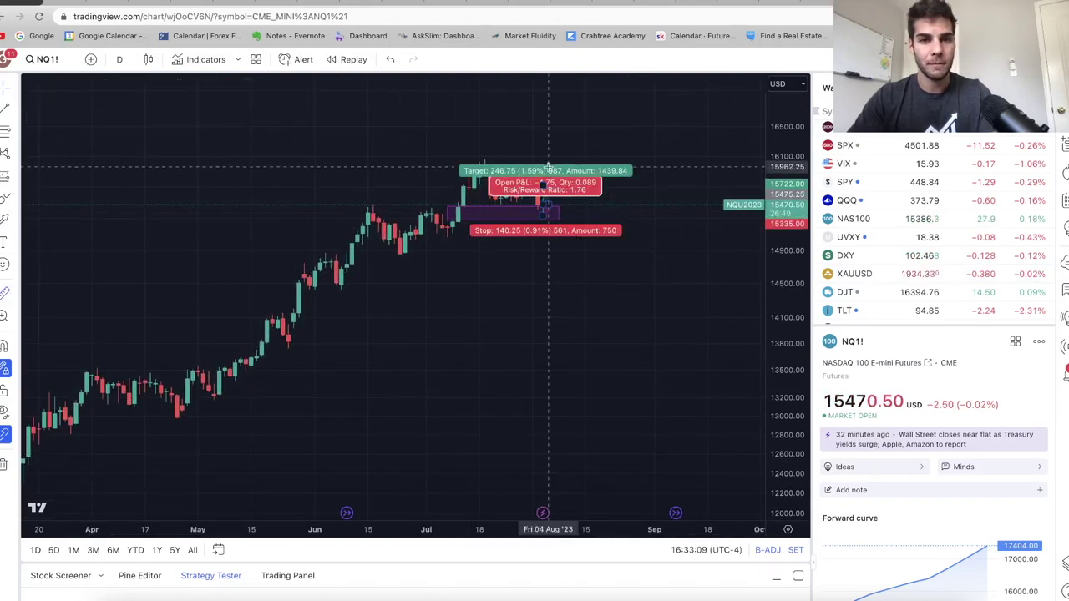
{"action": "left_click", "coordinate": [530, 173]}
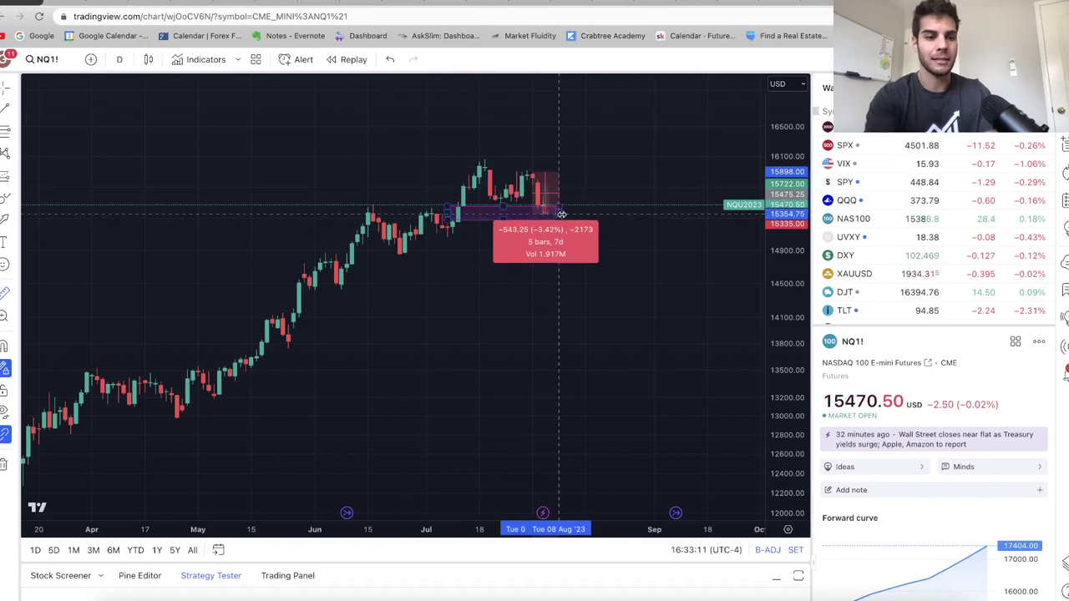
{"action": "left_click", "coordinate": [562, 214]}
{"action": "scroll", "coordinate": [593, 174], "scroll_direction": "right", "scroll_amount": 5}
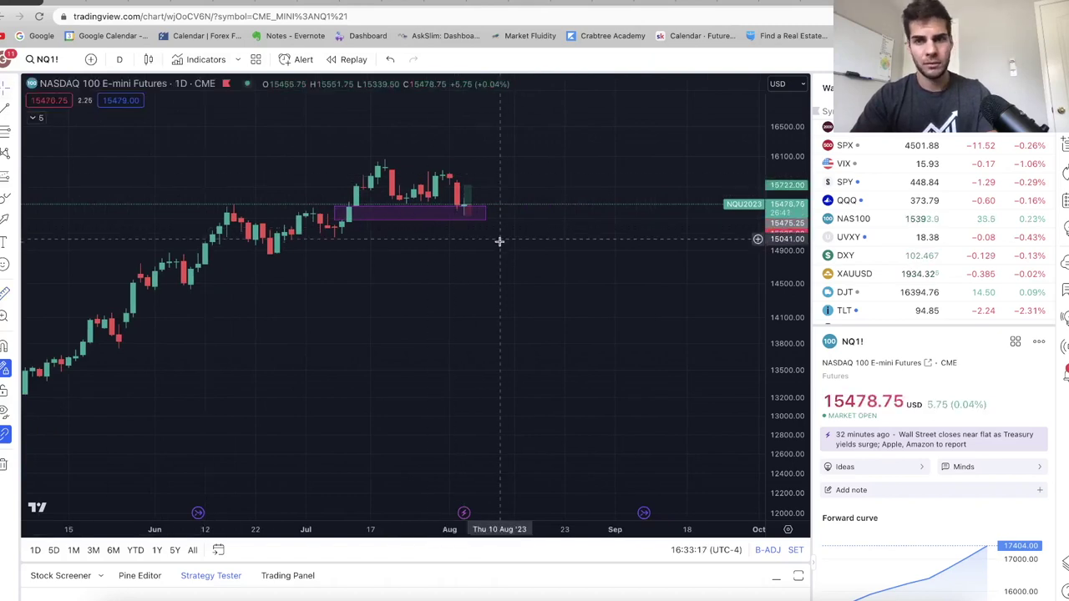
{"action": "scroll", "coordinate": [514, 276], "scroll_direction": "left", "scroll_amount": 3}
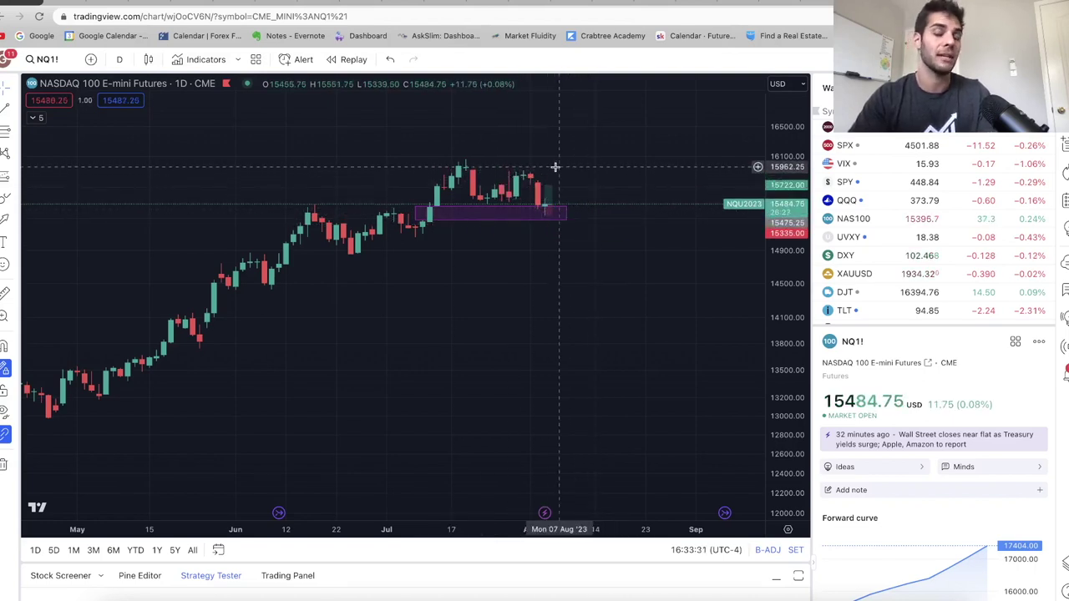
{"action": "scroll", "coordinate": [941, 152], "scroll_direction": "up", "scroll_amount": 2}
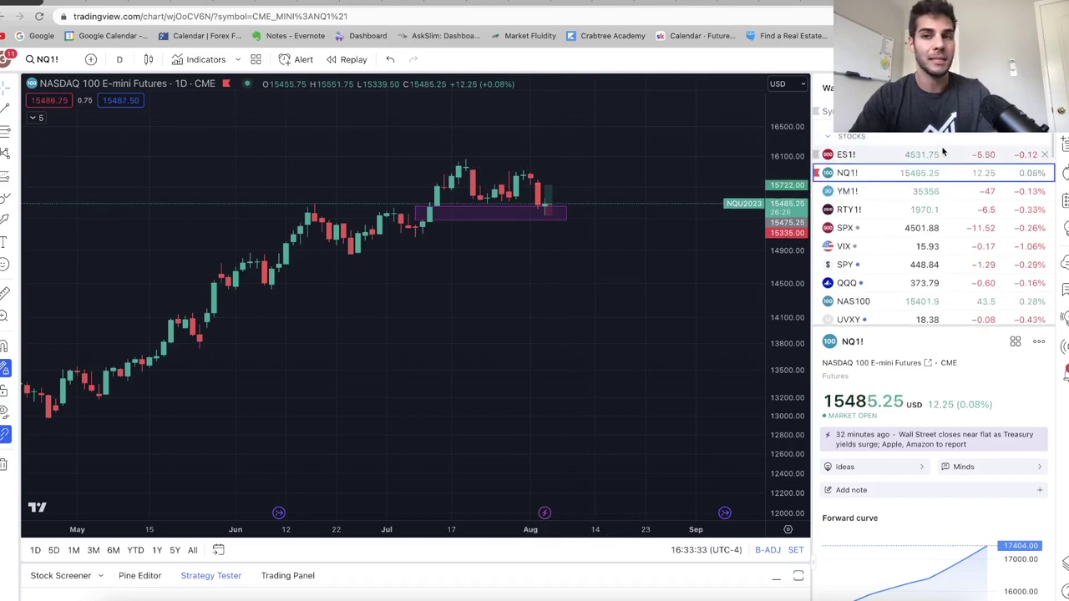
Step: Show the daily ES1! chart with its 2.94 risk/reward long position
{"action": "left_click", "coordinate": [941, 153]}
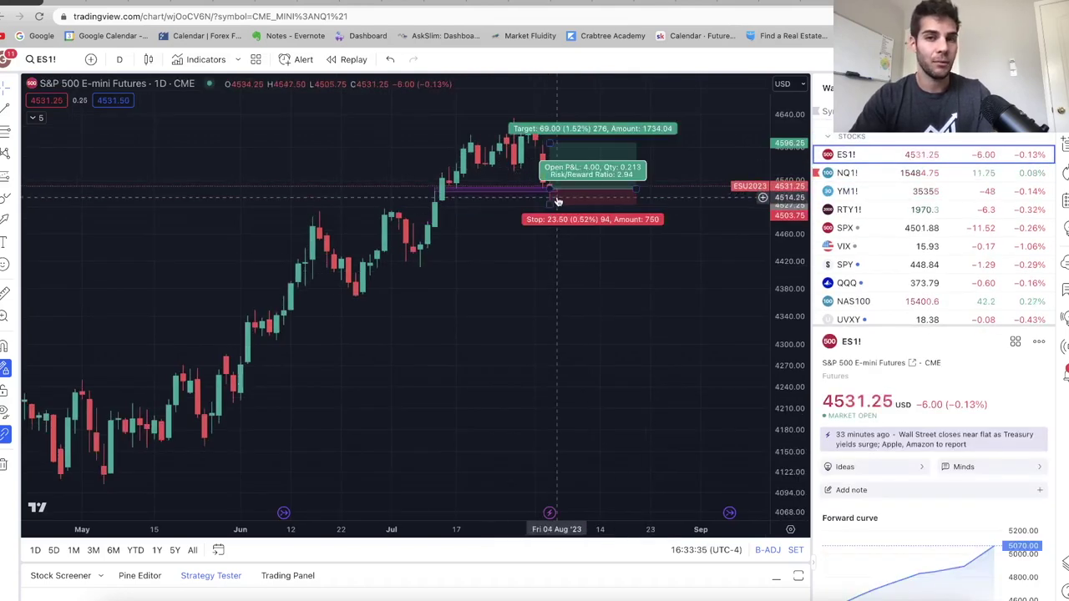